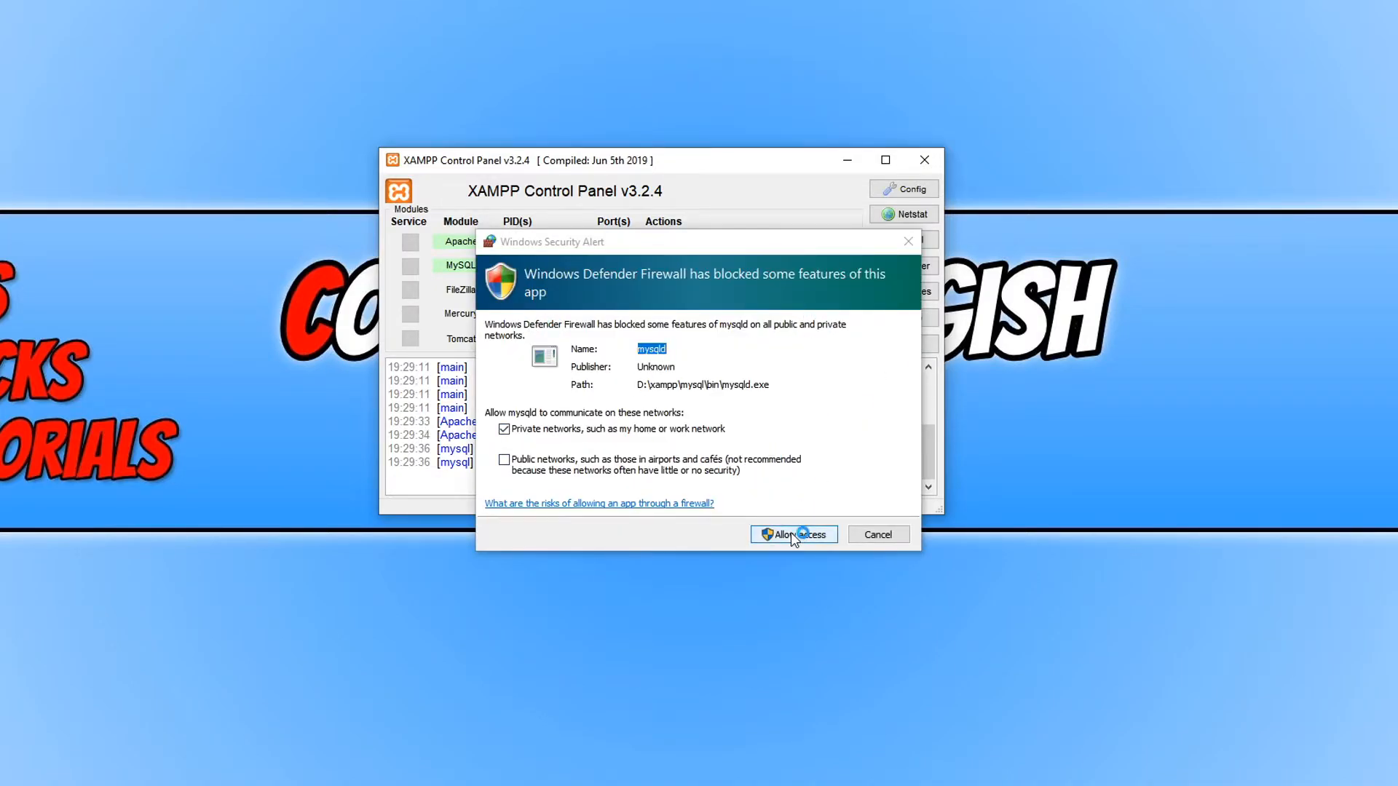
Step: Allow MySQL through the Windows Defender Firewall, then begin downloading WordPress
left_click(791, 532)
left_click(768, 538)
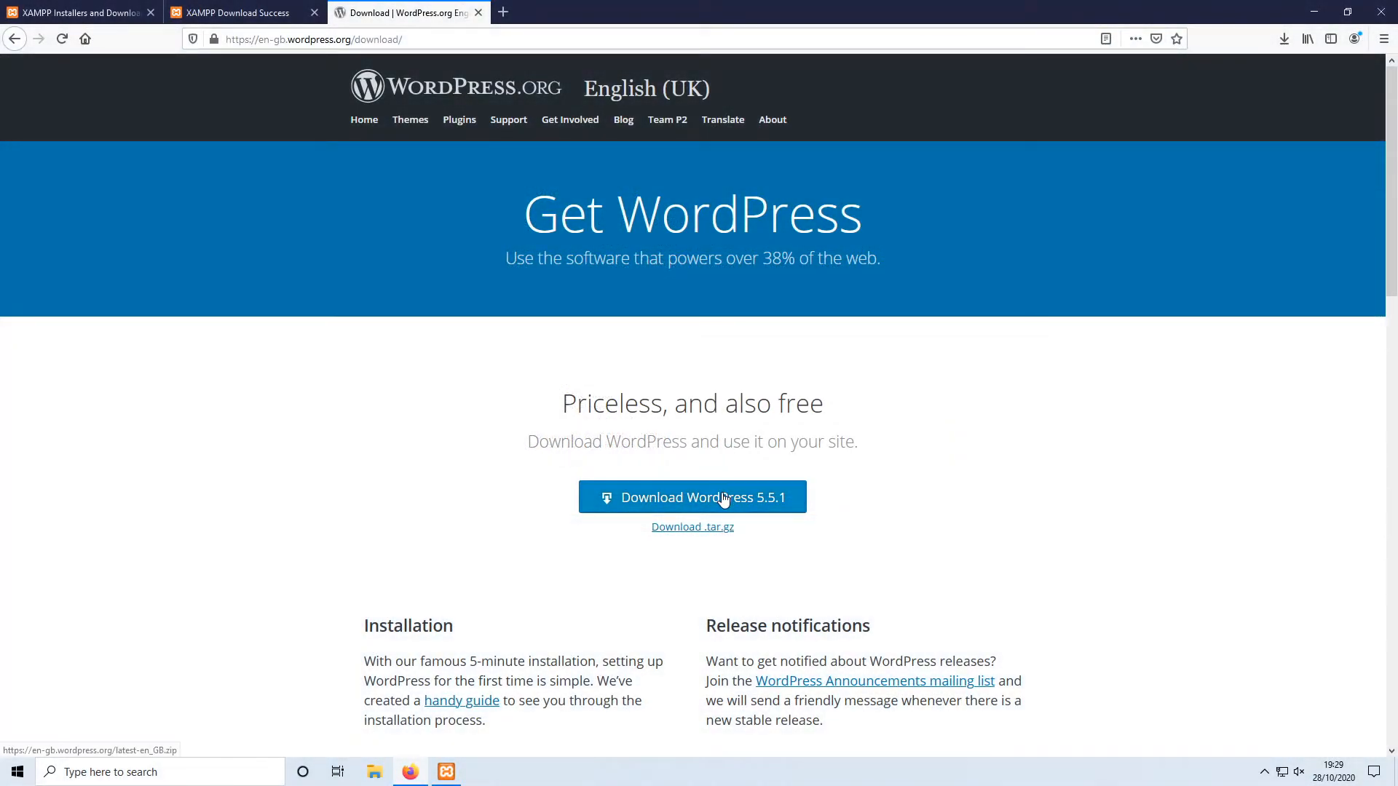
left_click(725, 497)
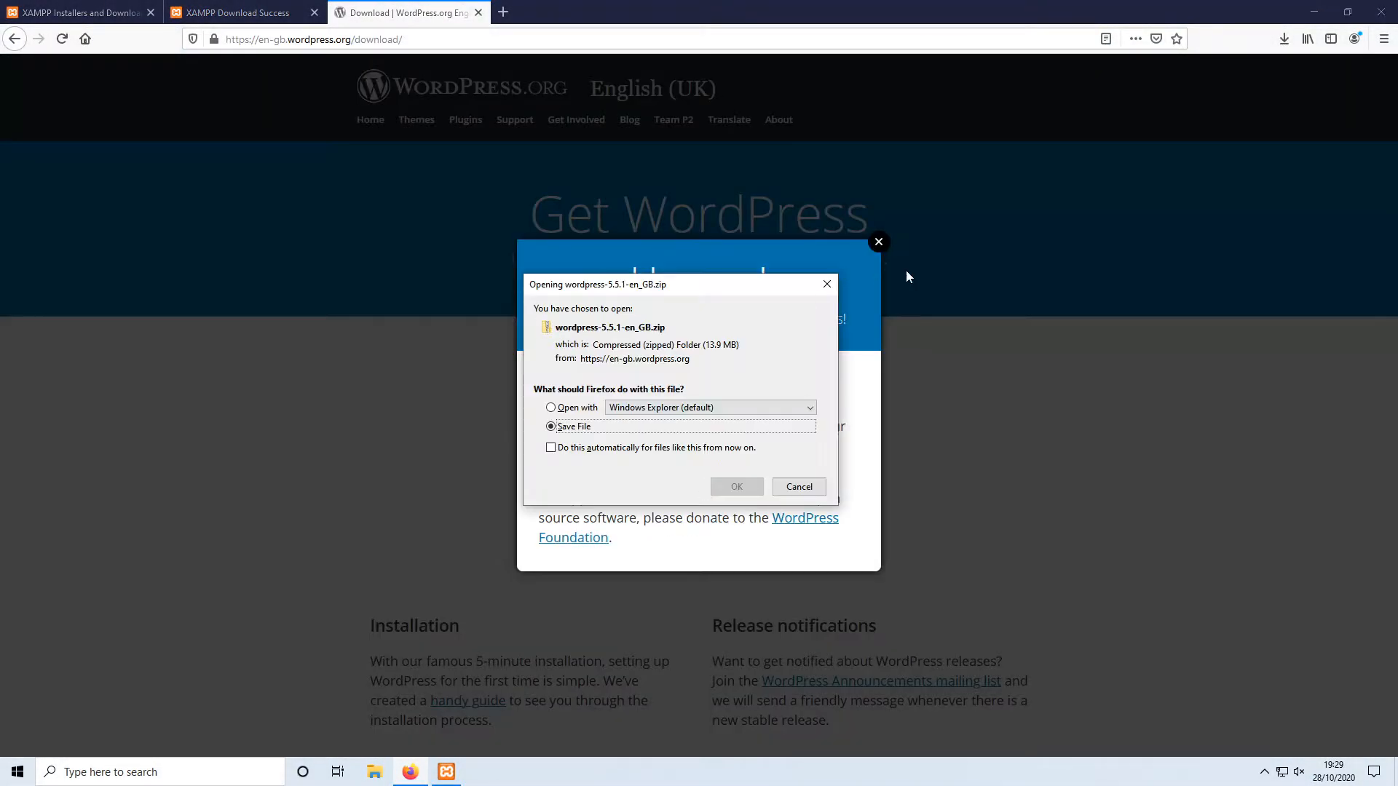
Step: Save wordpress-5.5.1-en_GB.zip and open its containing folder in File Explorer
left_click(741, 486)
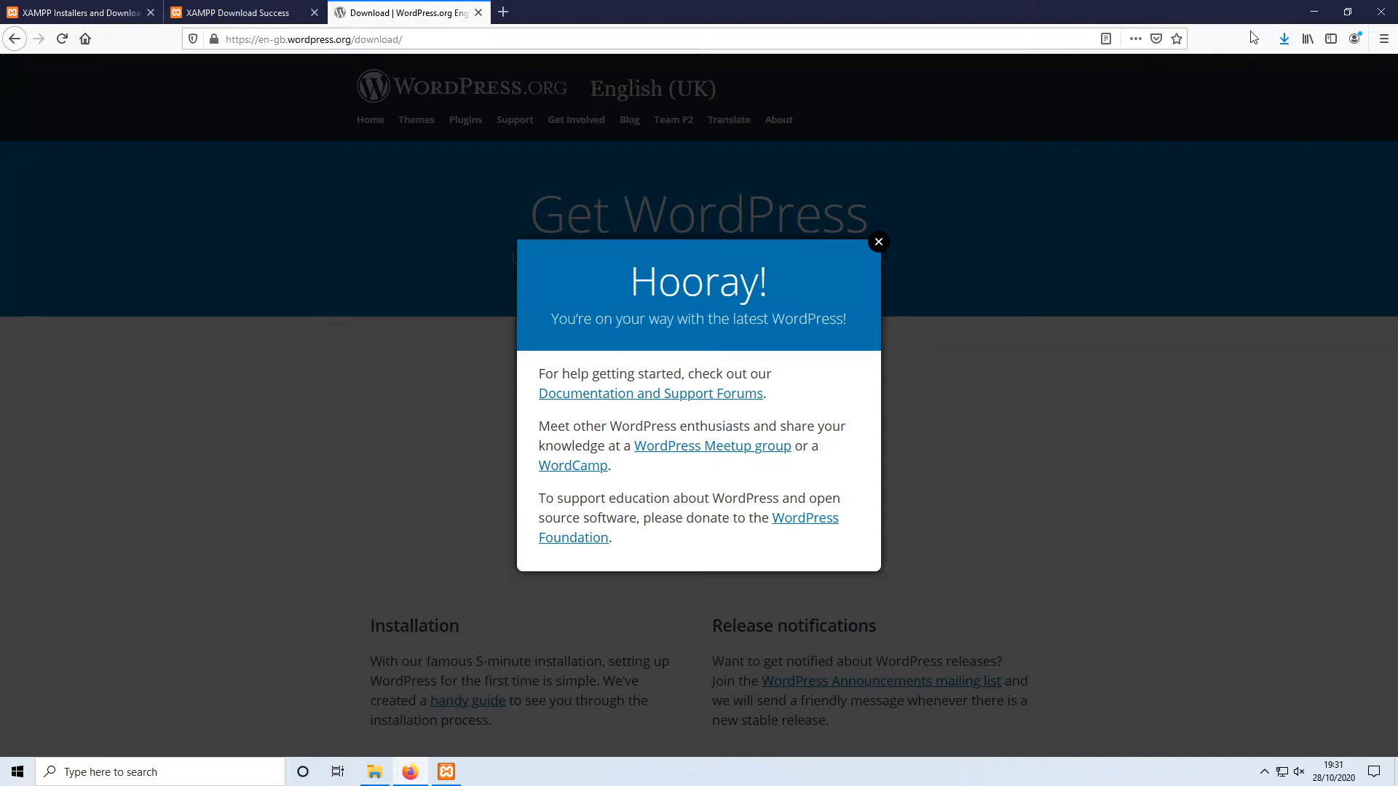
left_click(1285, 42)
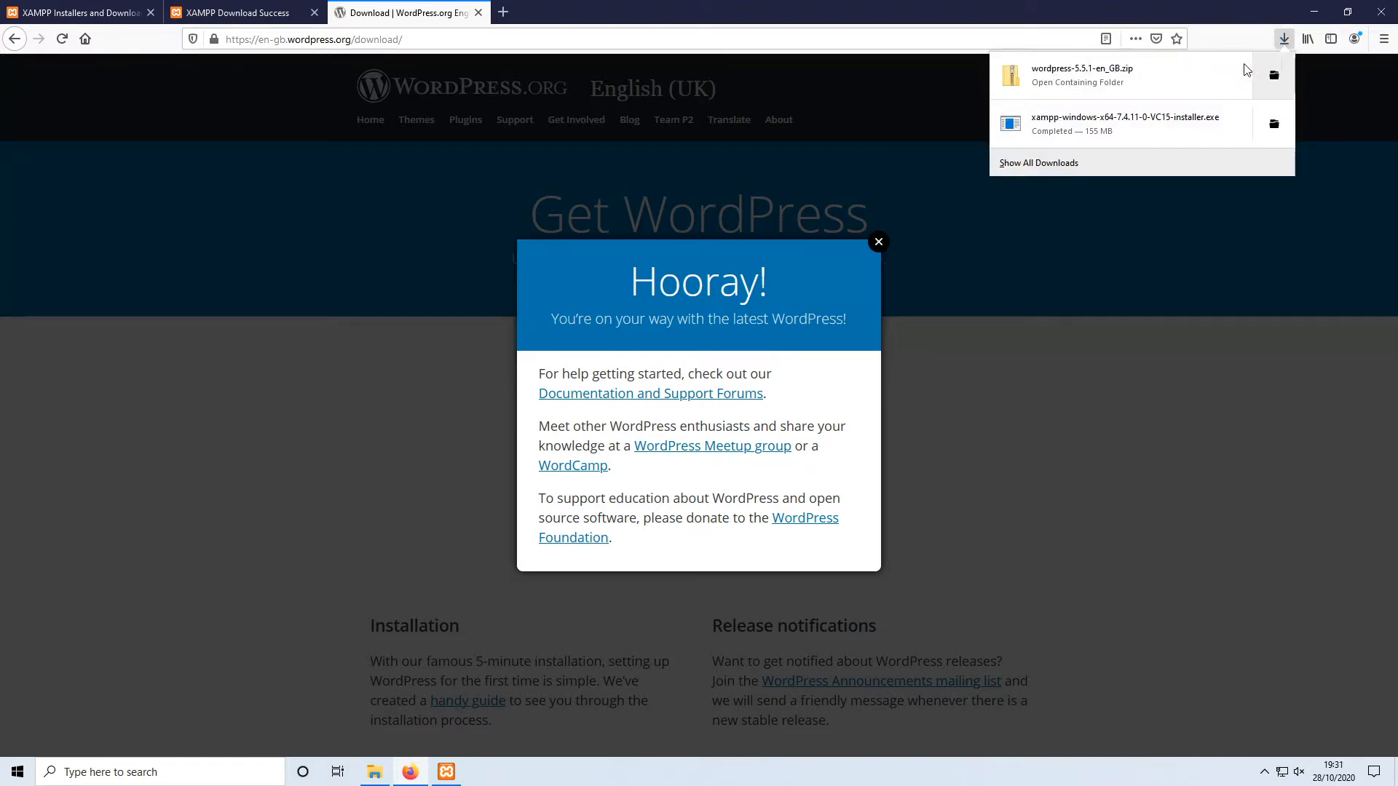
left_click(1147, 71)
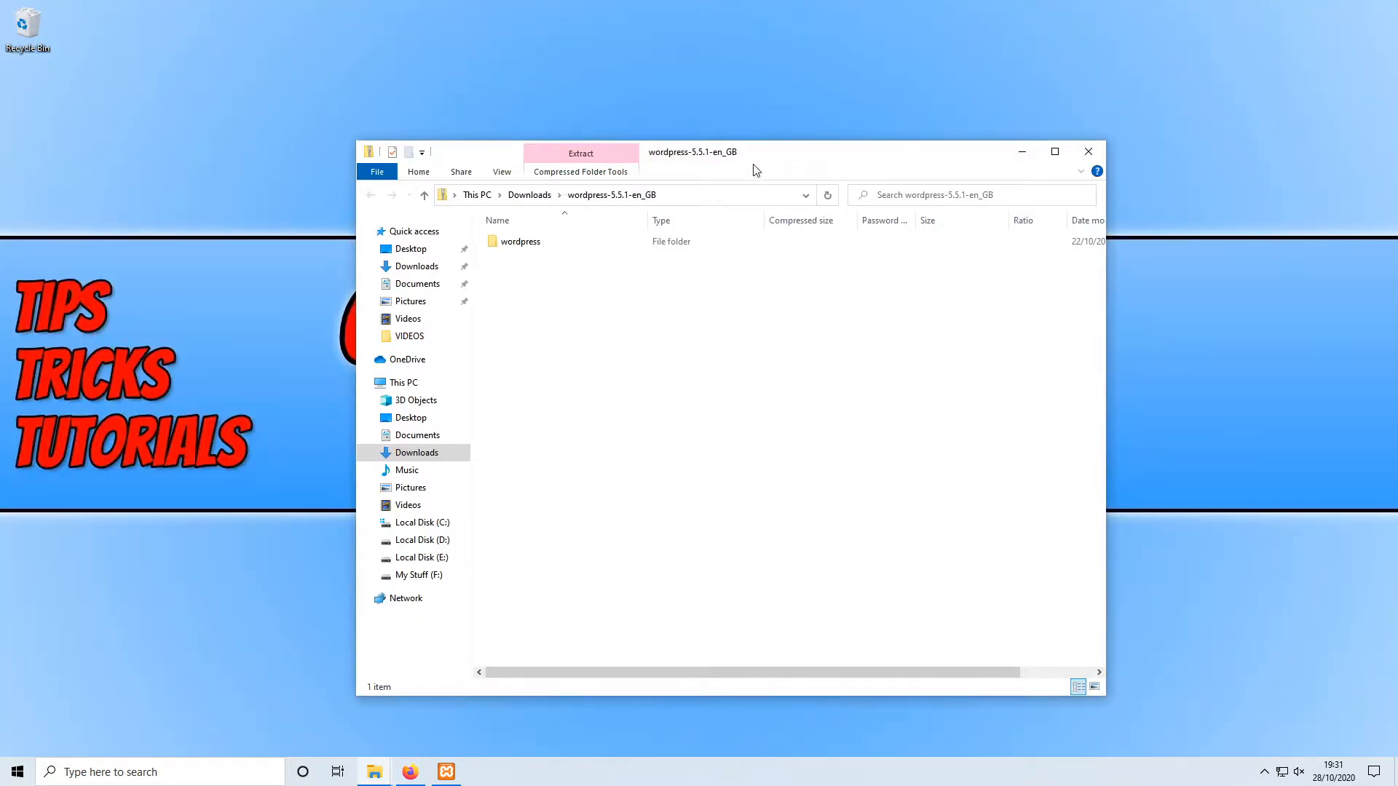
left_click_drag(753, 159, 864, 159)
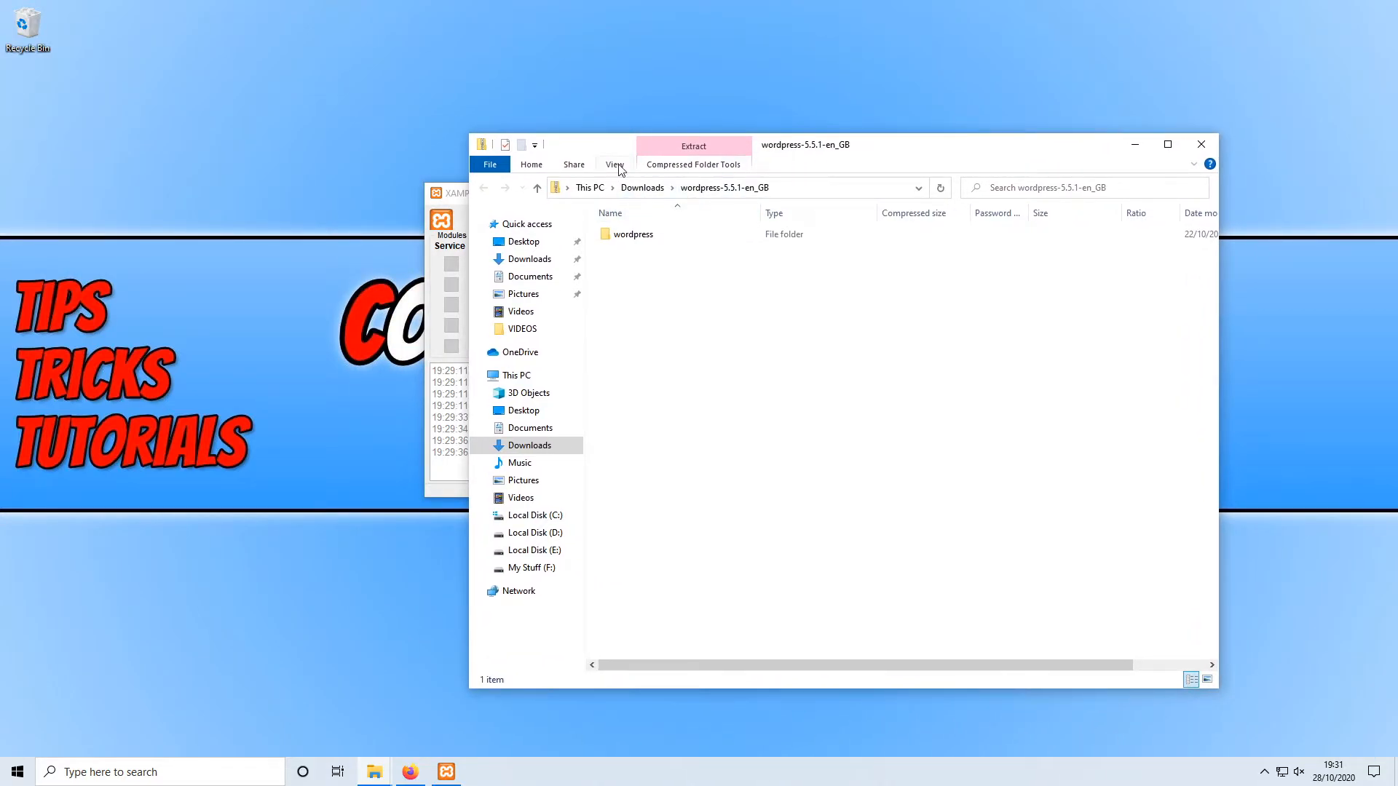
Step: Open D:\xampp\htdocs in a second Explorer window alongside the zip's window
mouse_move(372, 774)
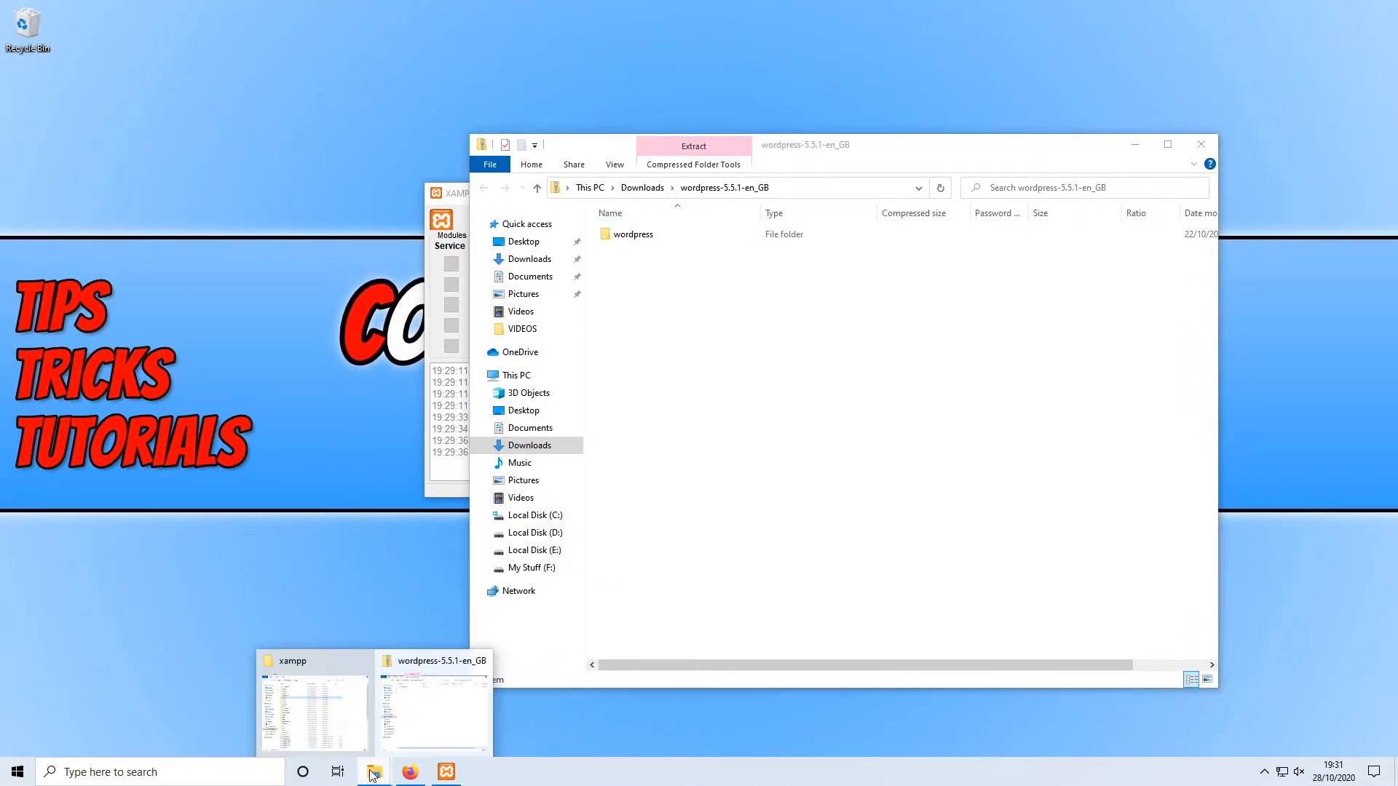
left_click(319, 707)
left_click_drag(712, 134, 450, 110)
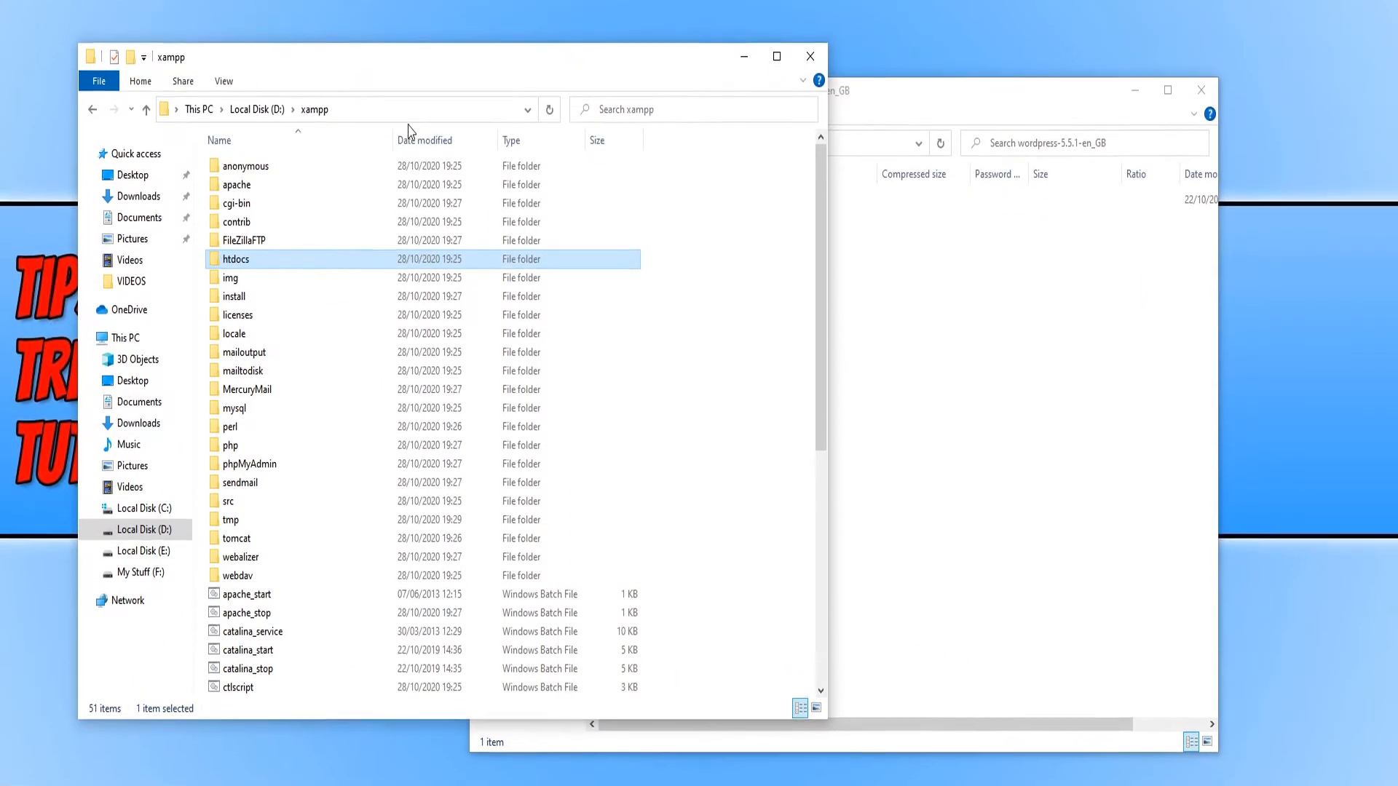
double_click(299, 256)
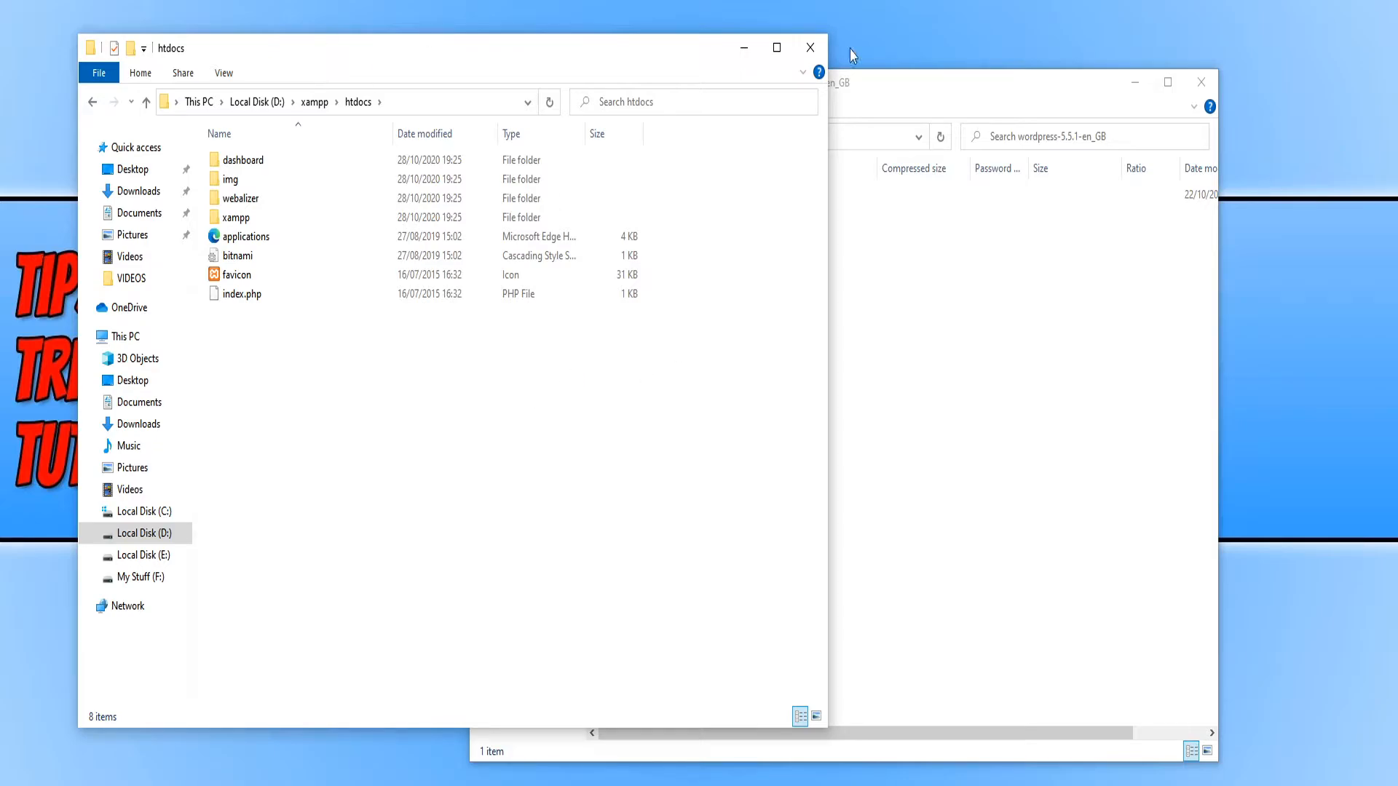
left_click(952, 276)
left_click_drag(823, 92, 971, 102)
Step: Copy the wordpress folder from the zip into htdocs and open it to check its files
left_click_drag(857, 284, 353, 440)
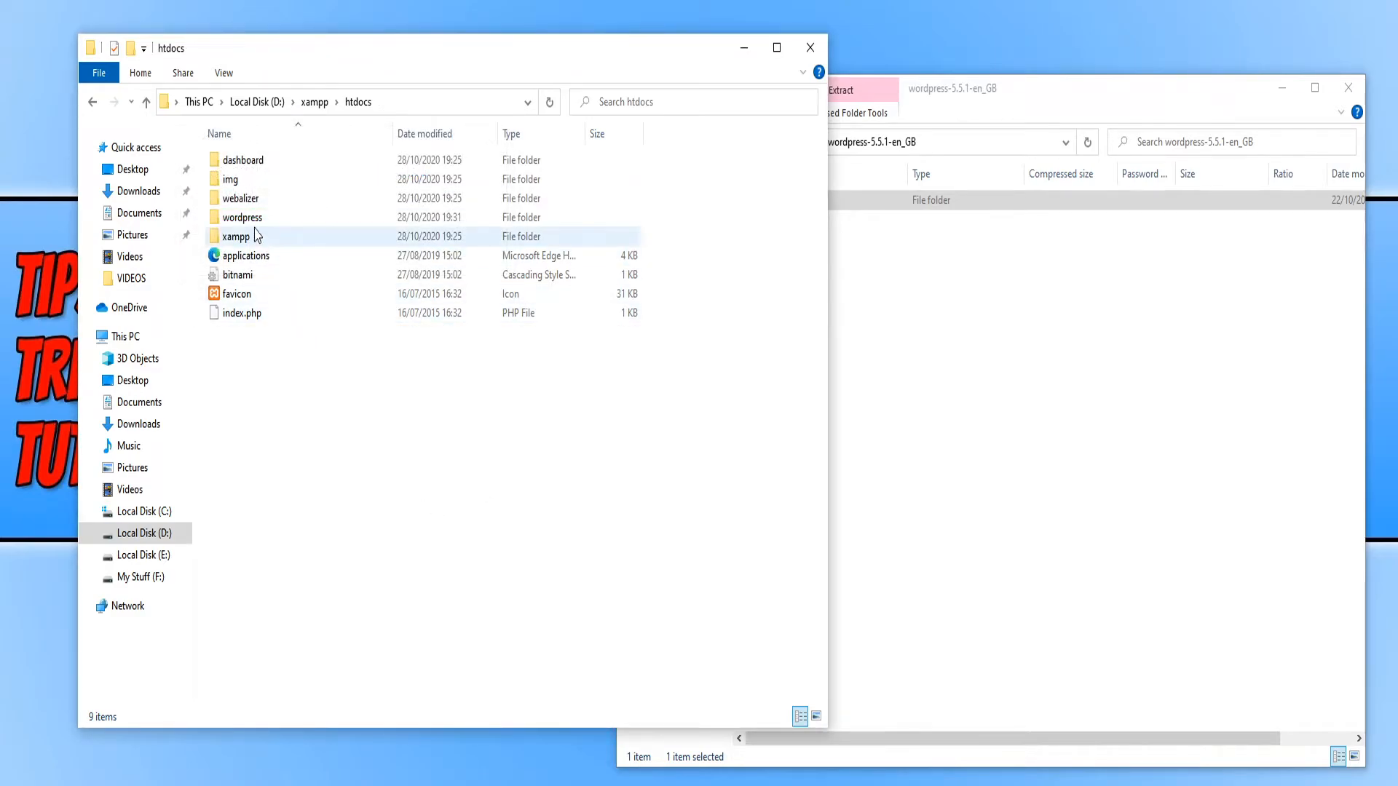
left_click(268, 219)
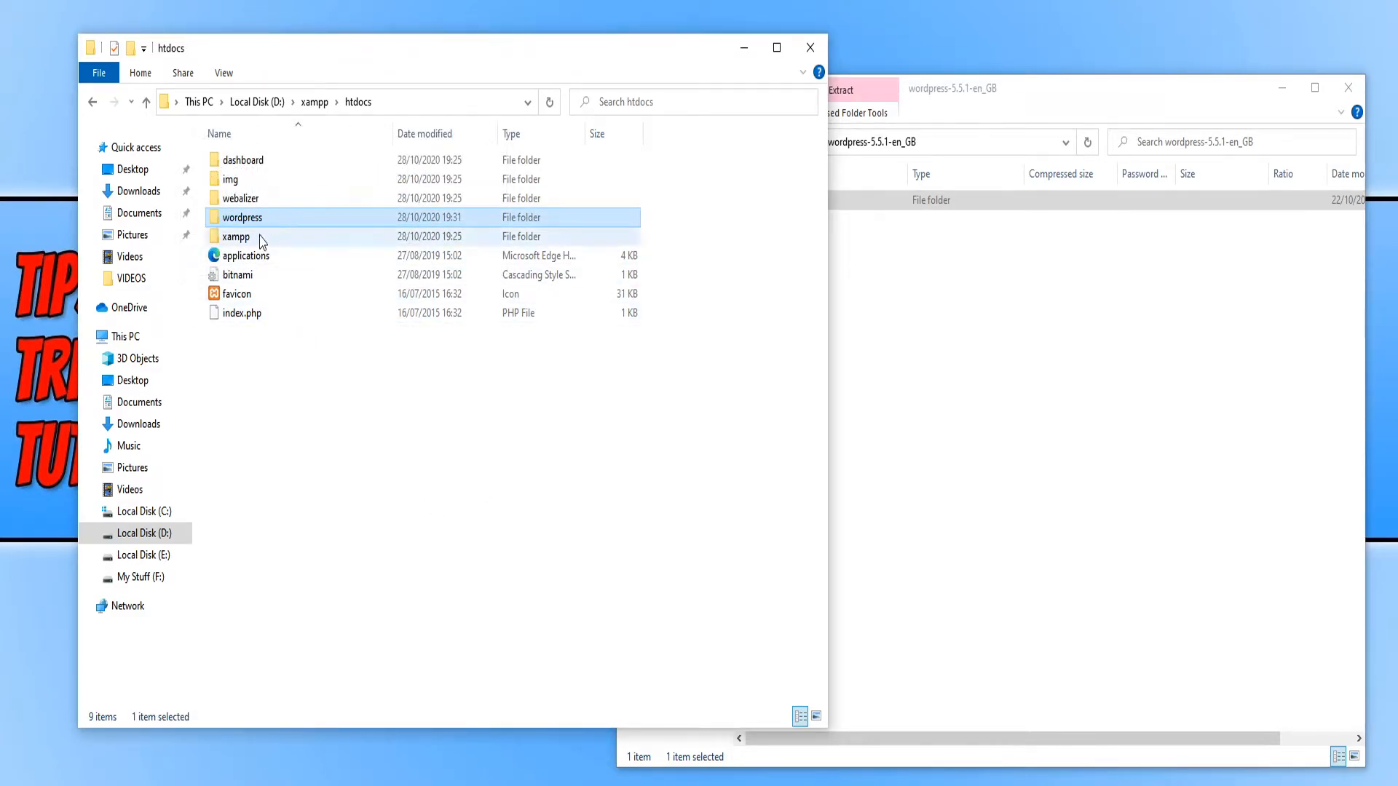
left_click_drag(368, 53, 393, 59)
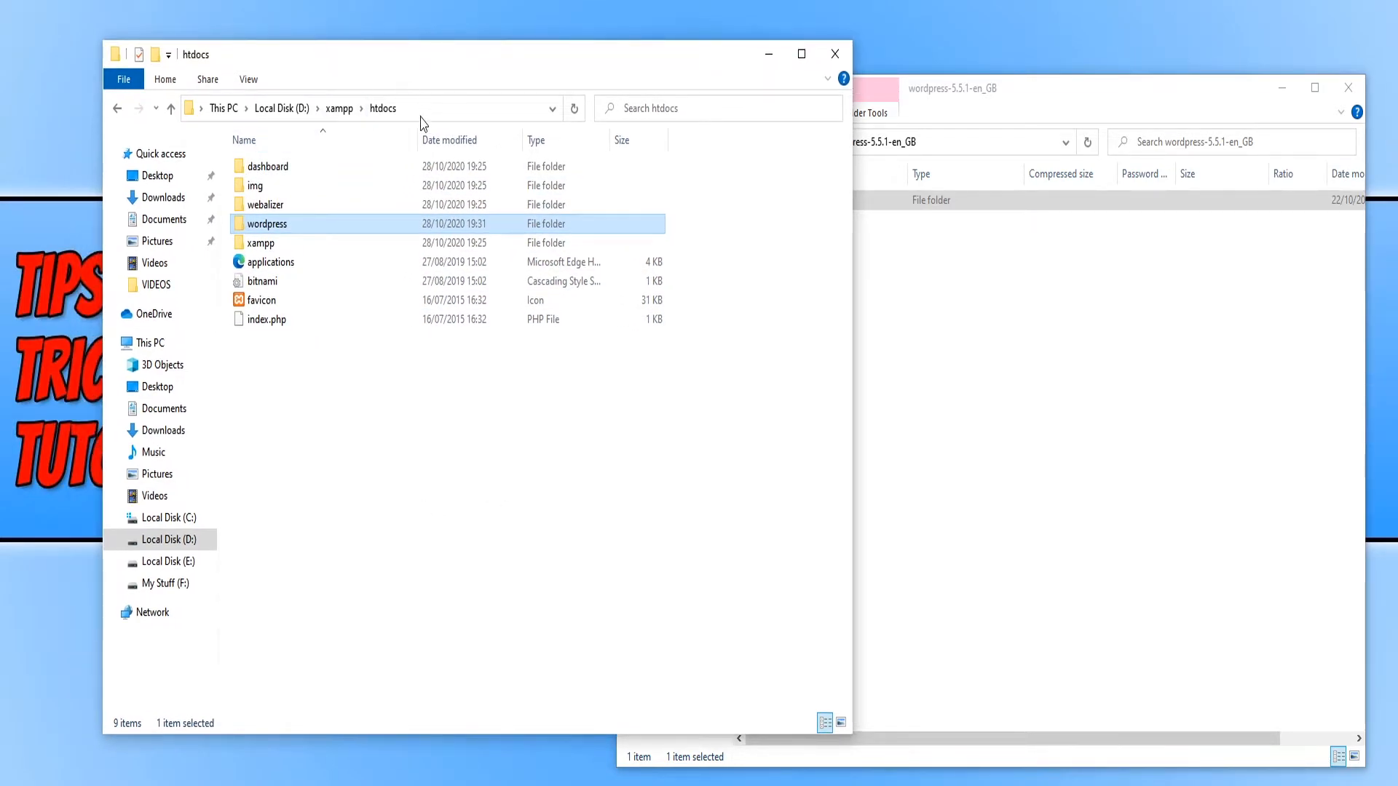
double_click(342, 229)
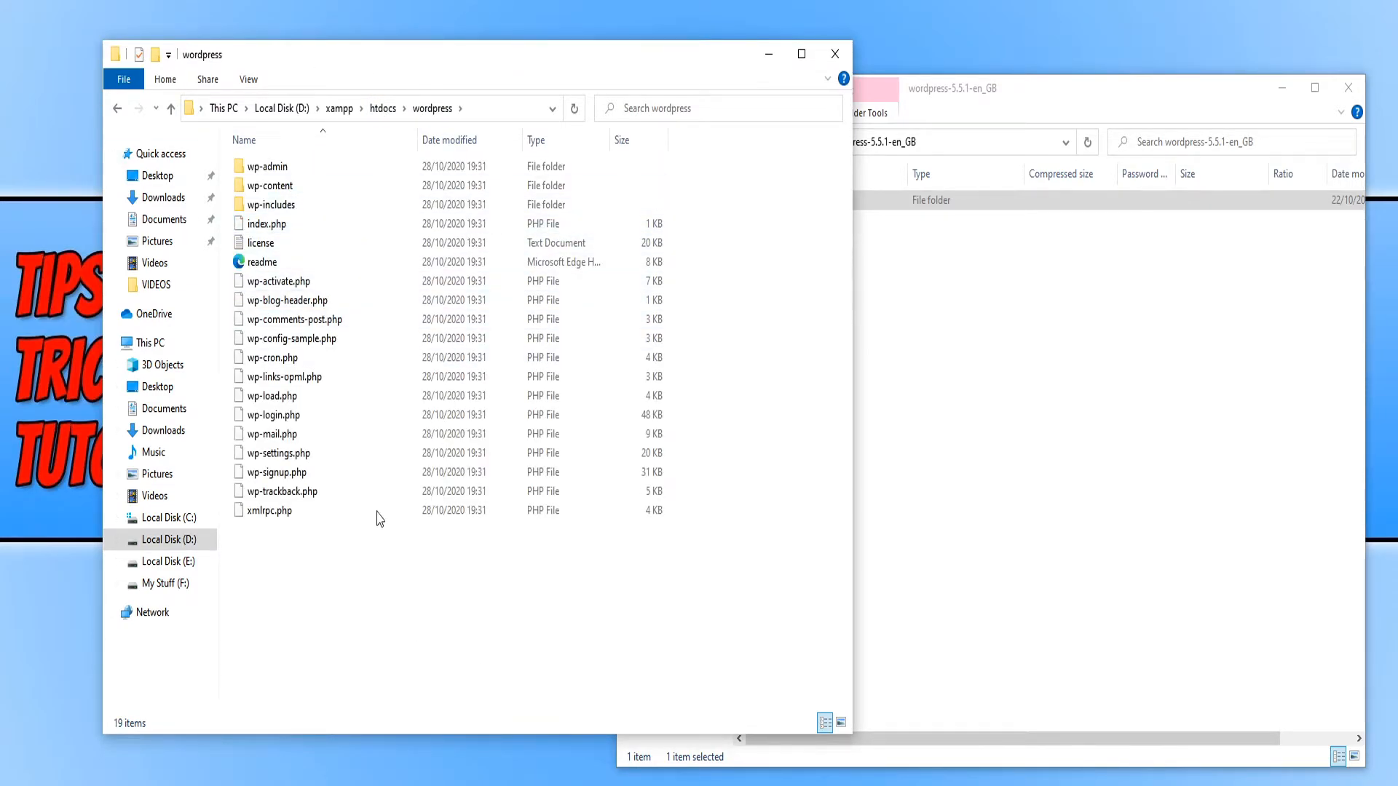
left_click_drag(452, 616, 588, 651)
left_click(1285, 86)
Step: Rename the wordpress folder in D:\xampp\htdocs to 'computers'
left_click(383, 108)
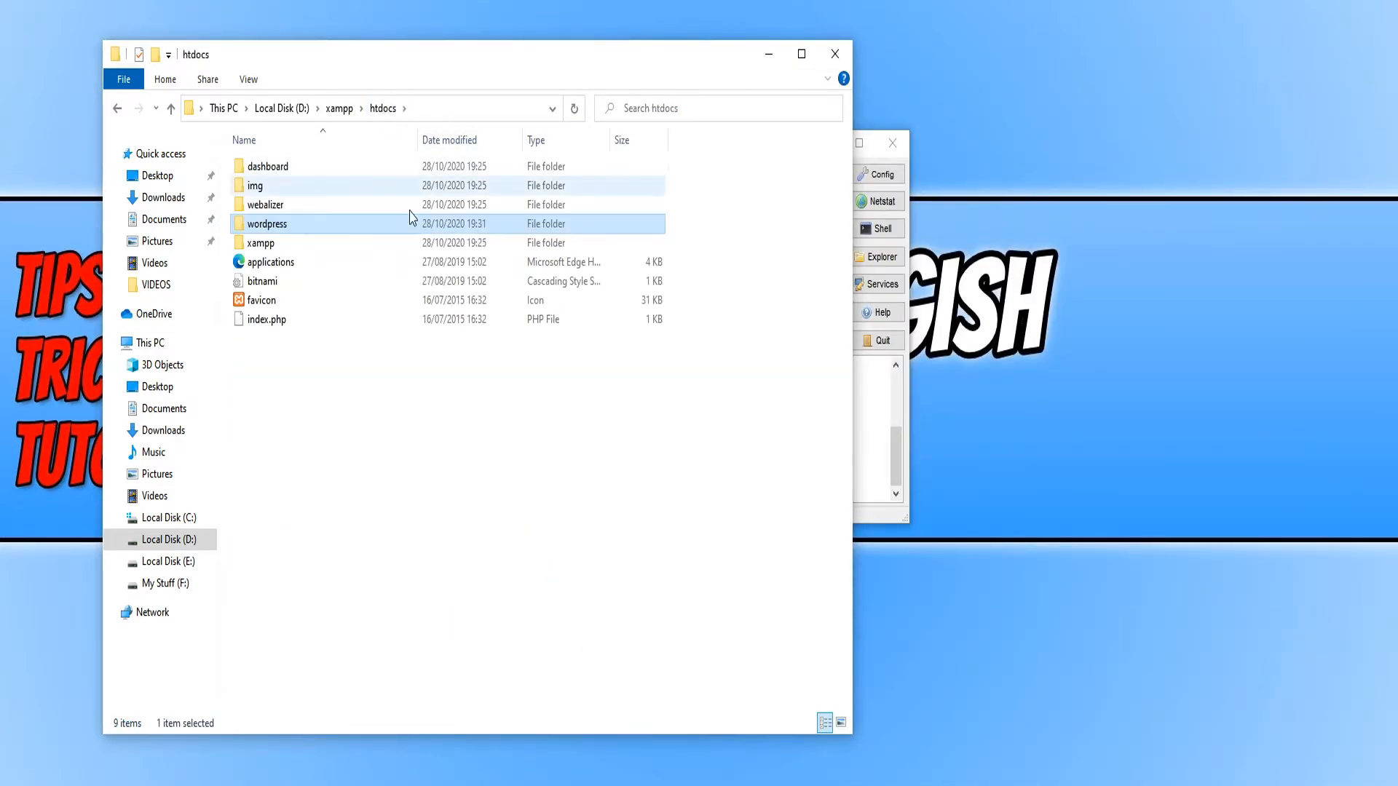
right_click(297, 228)
left_click(208, 604)
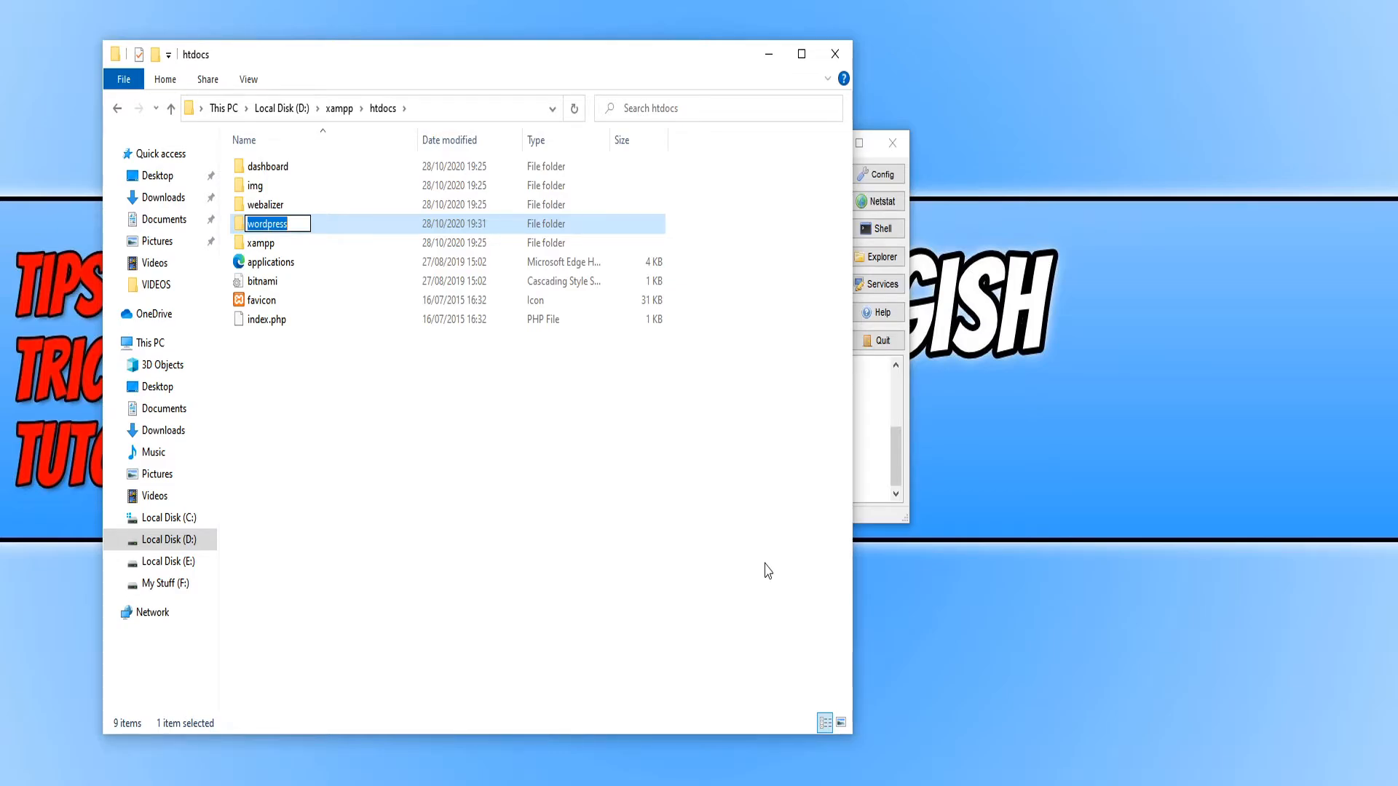
type("comp")
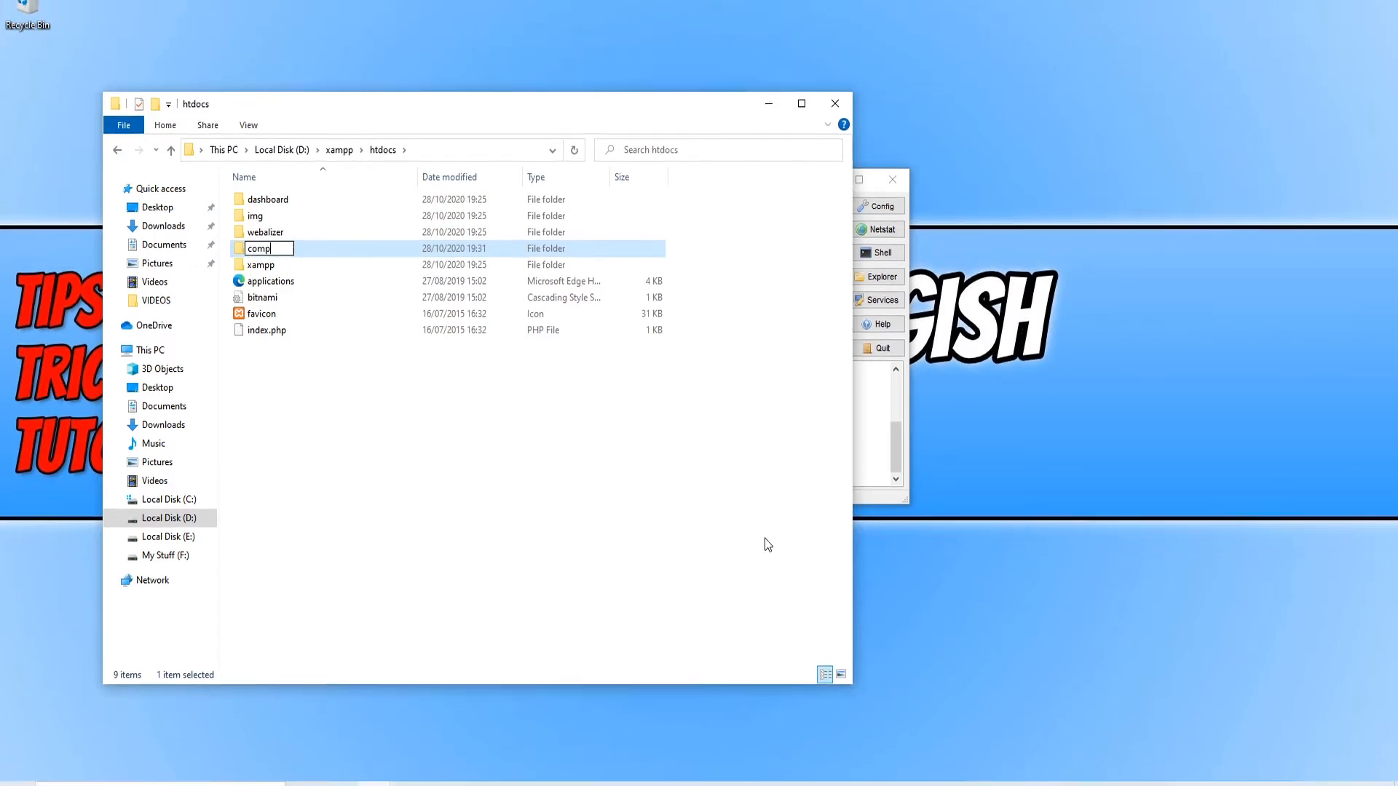
type("uters")
key("Return")
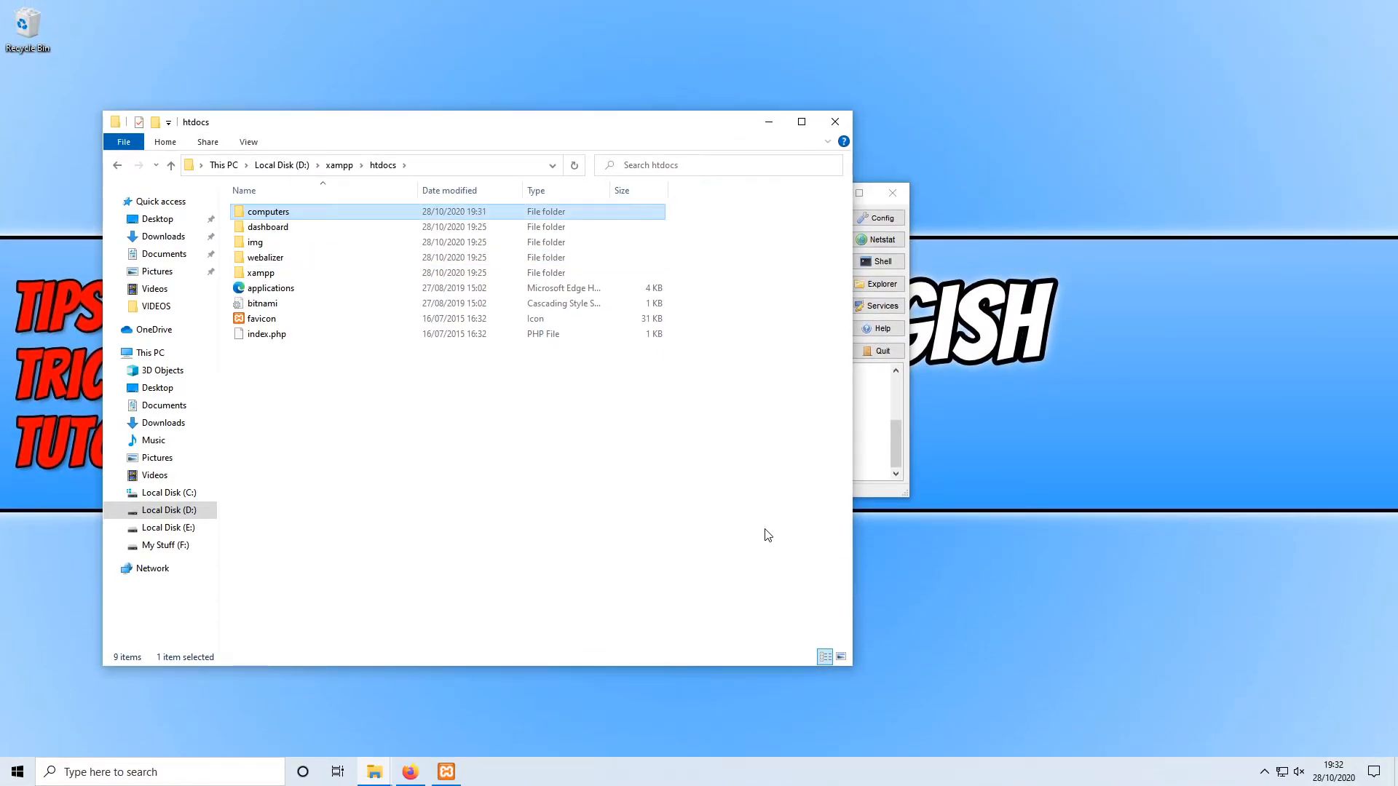
left_click(765, 534)
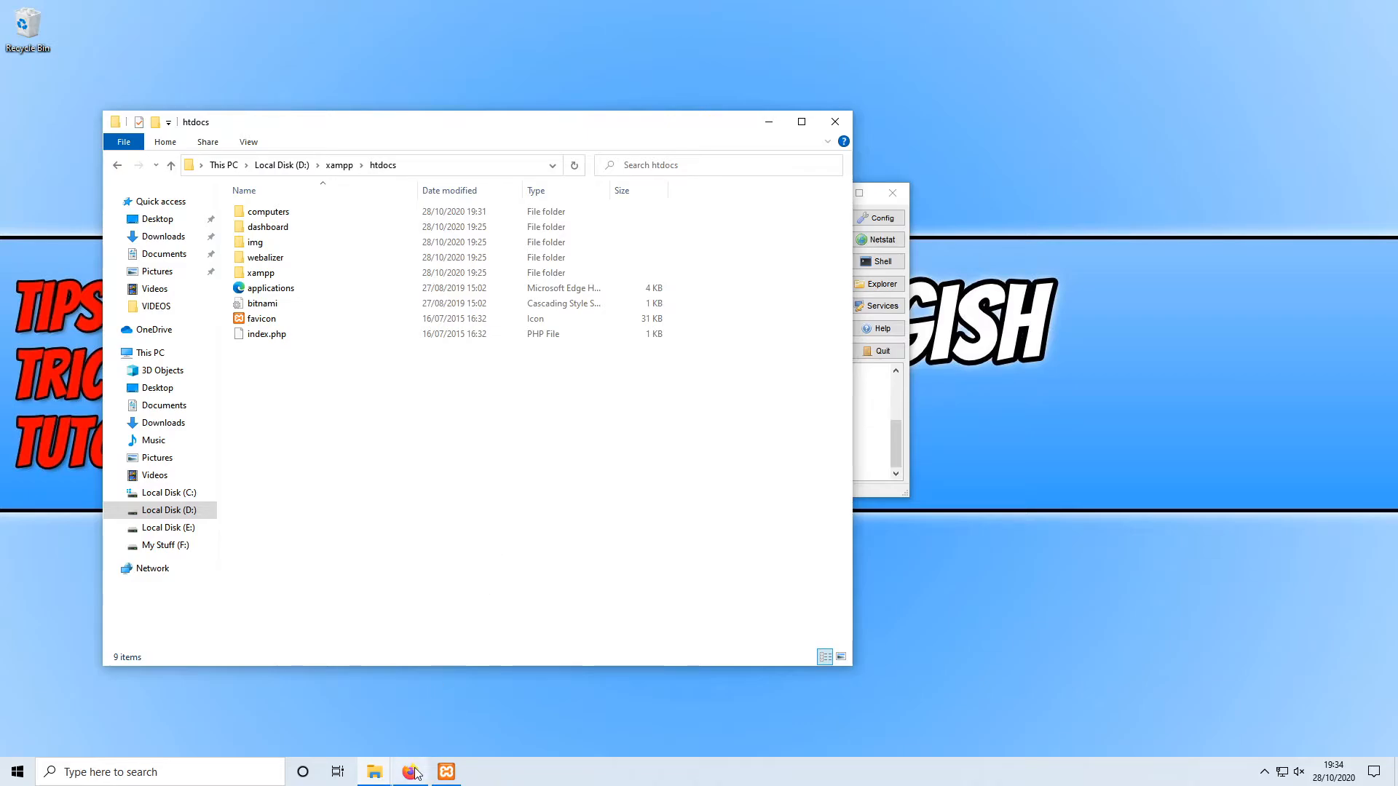
left_click(415, 774)
Step: Load localhost/phpmyadmin in Firefox
left_click(478, 38)
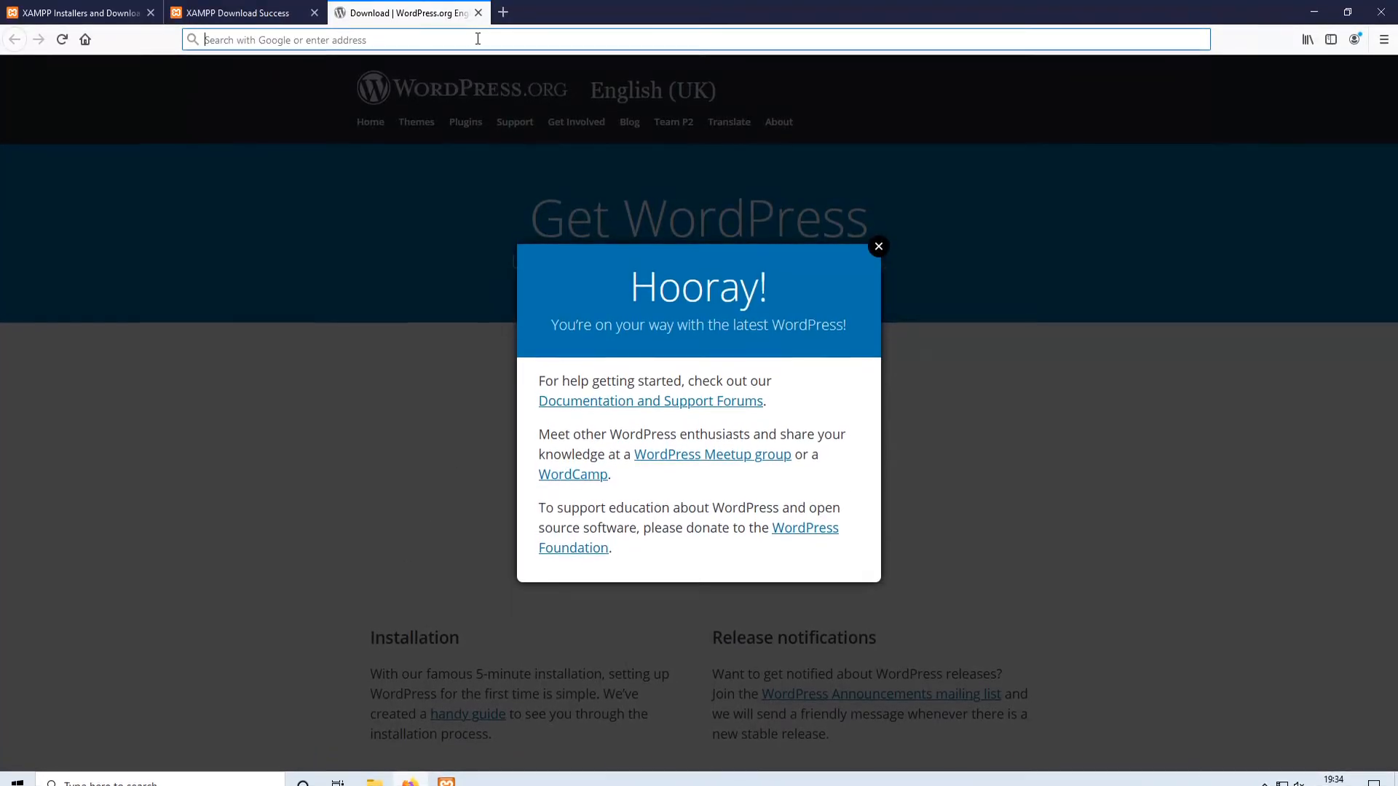
type("loca")
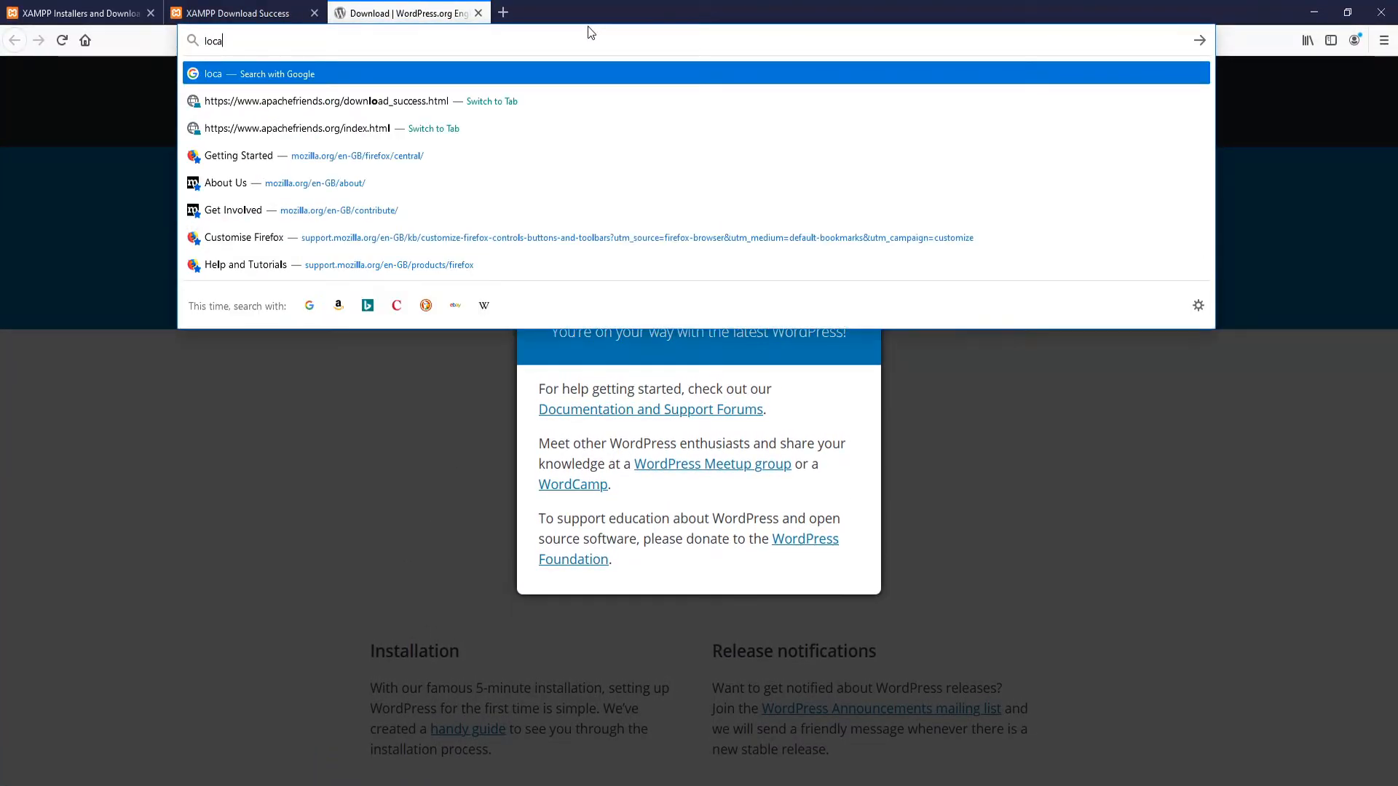
type("lhost")
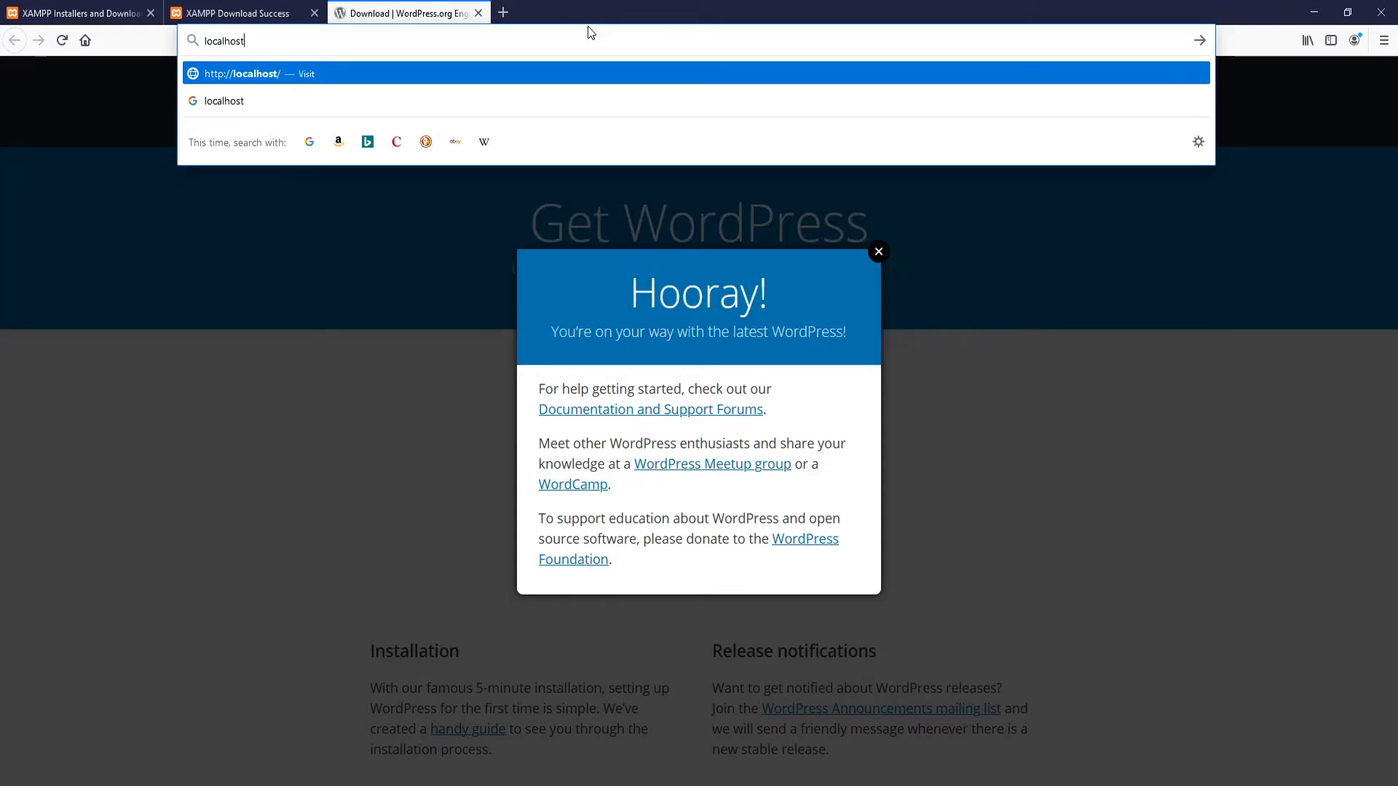
type("/php")
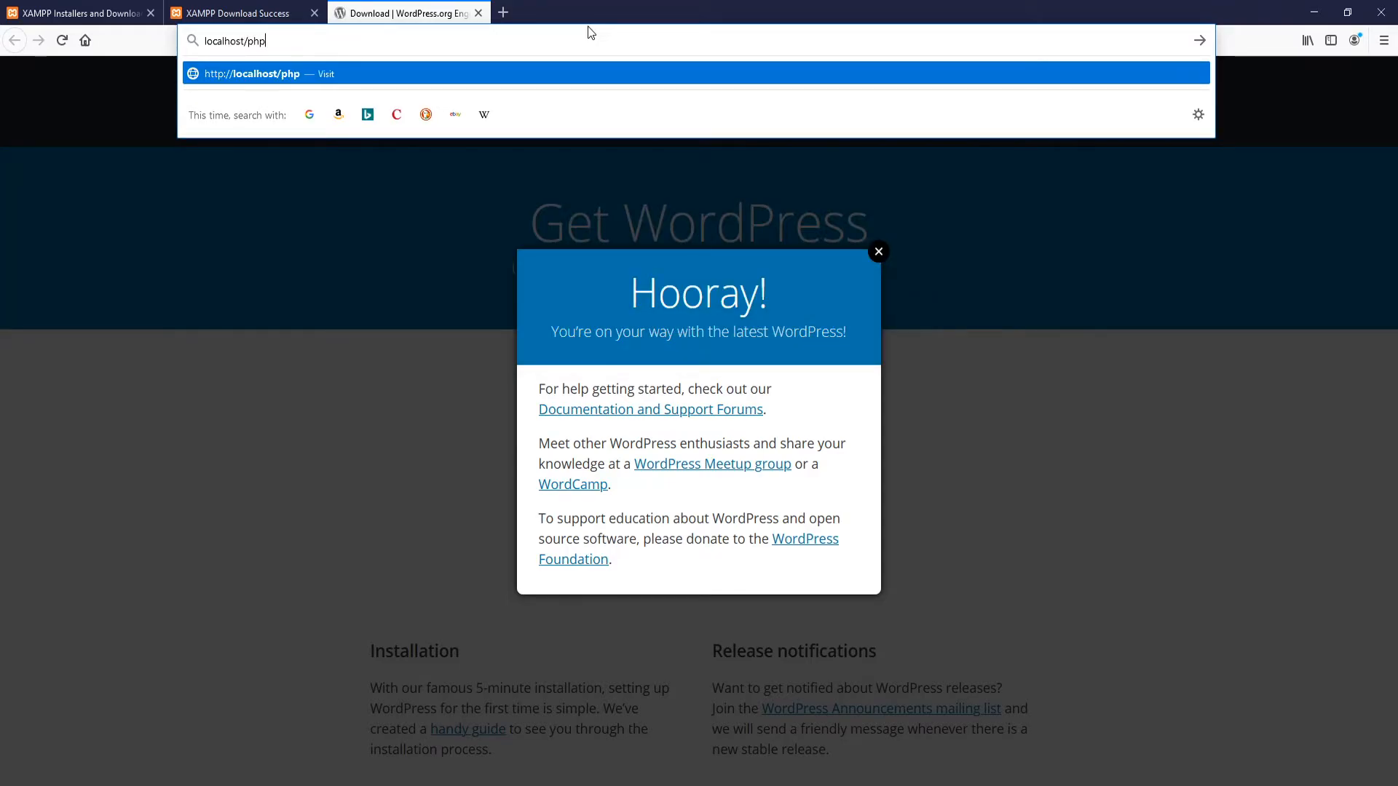
type("myadmin")
key("Return")
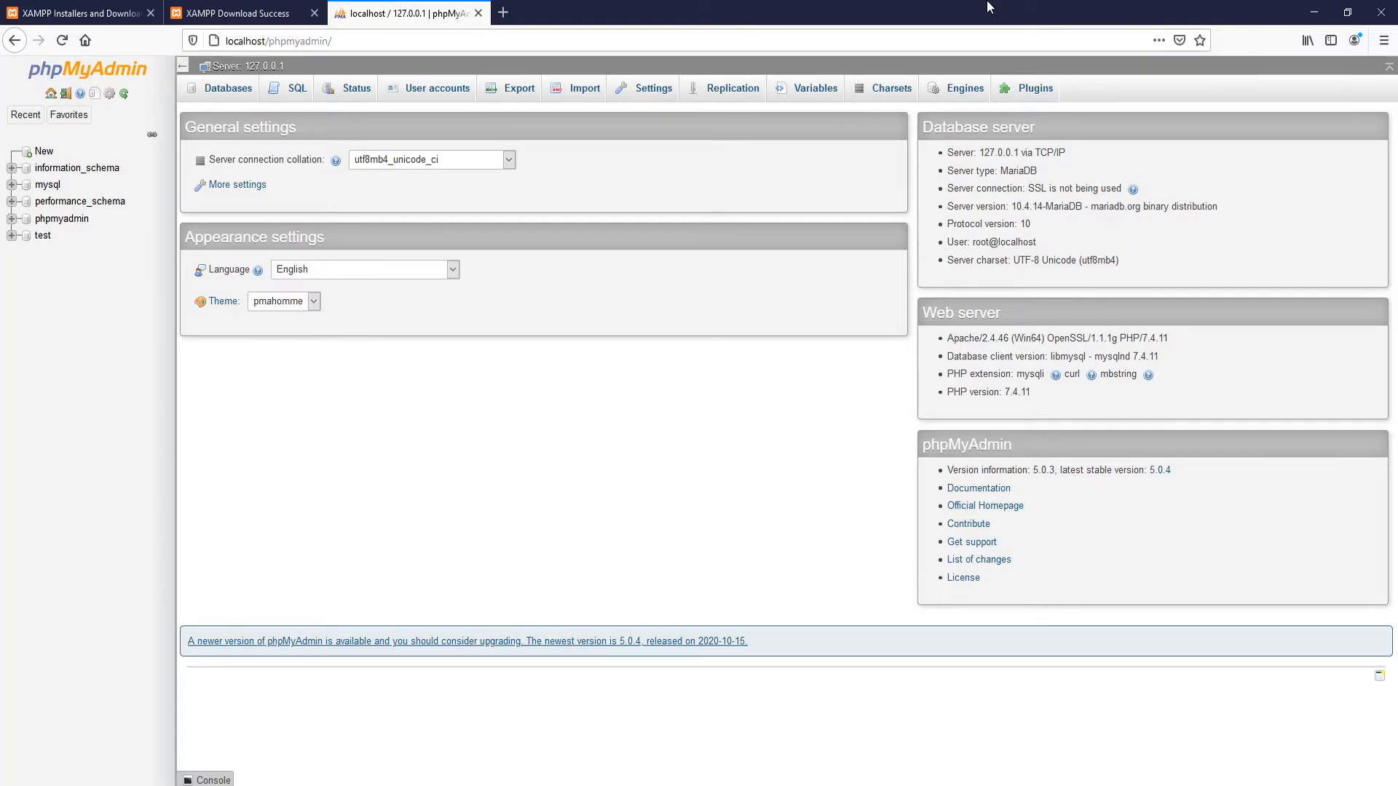
Step: Create the empty database 'cs', then enter localhost/computers in a new tab
left_click(226, 91)
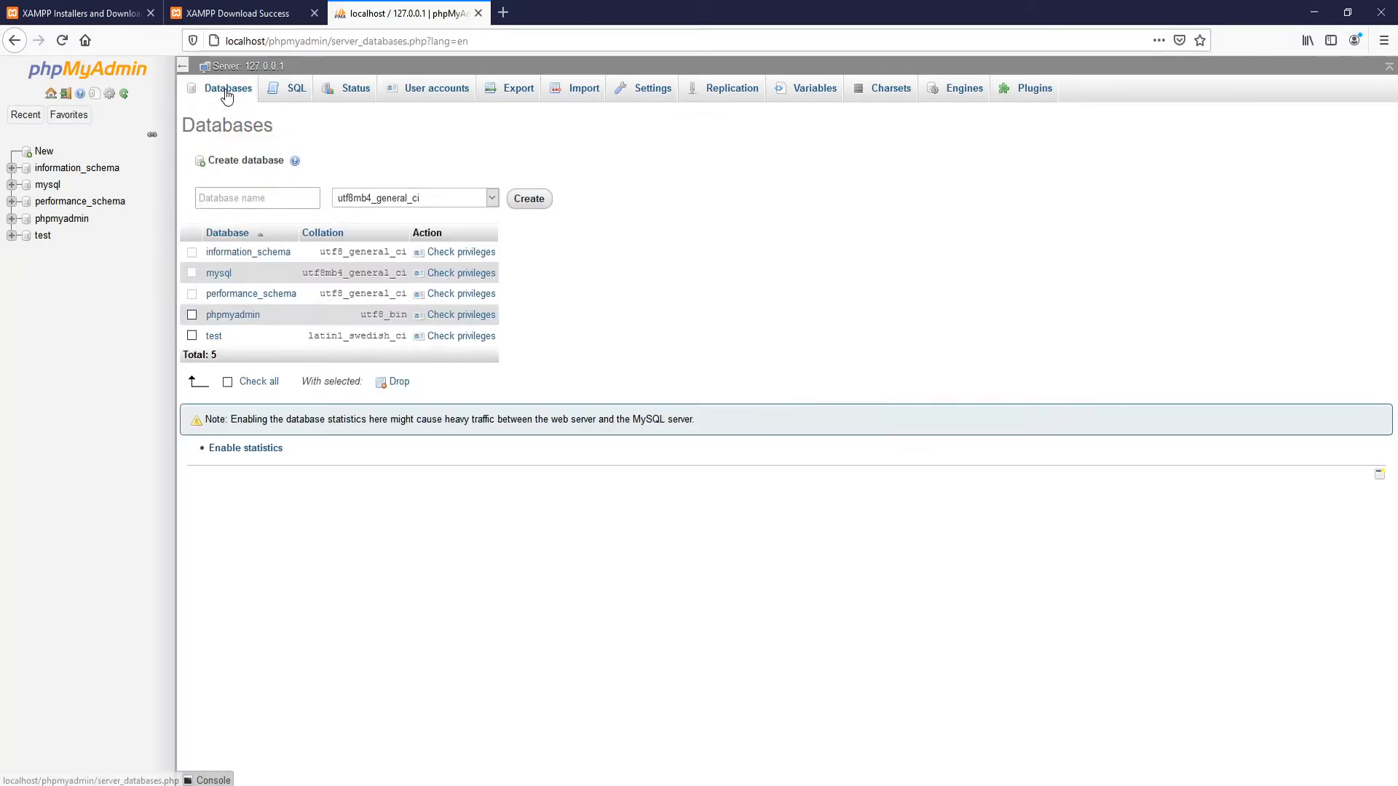
left_click(239, 196)
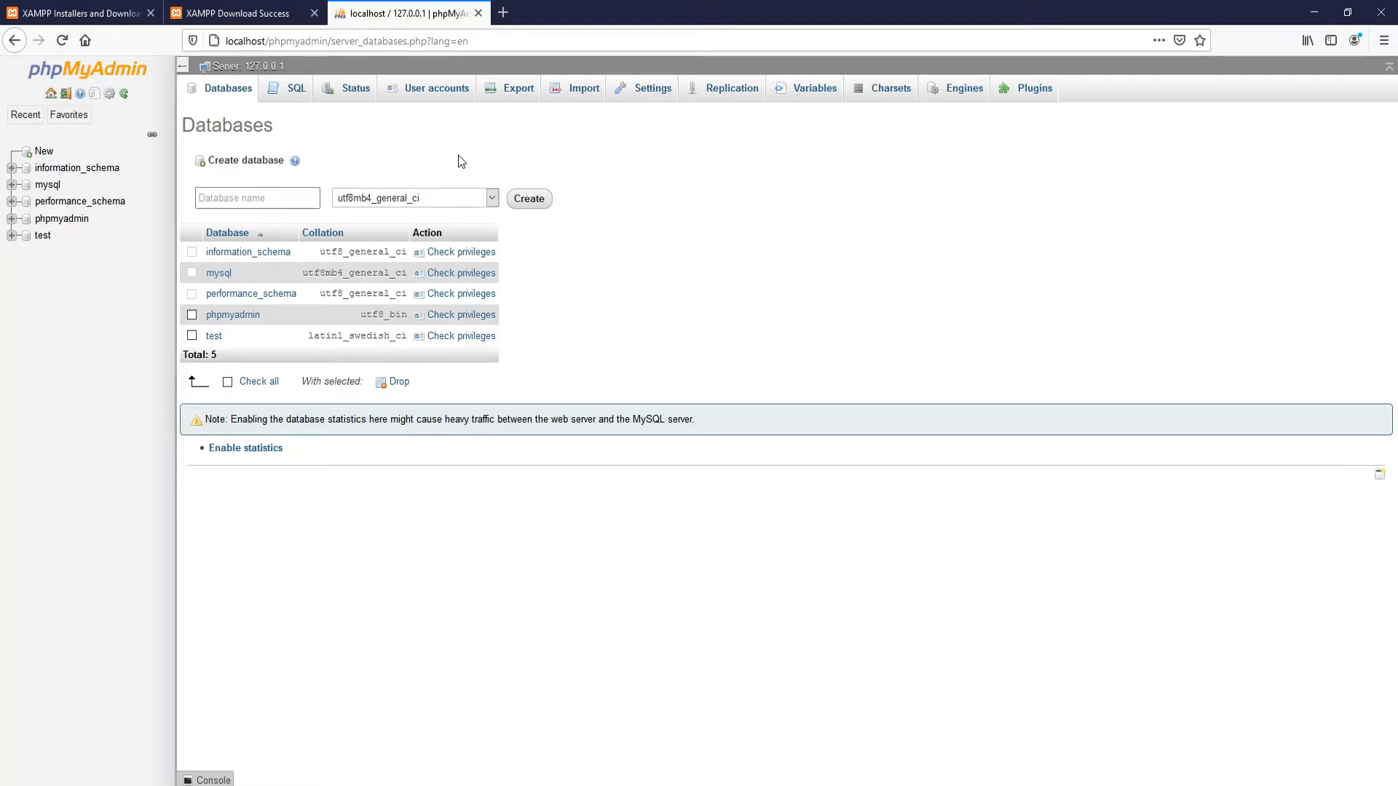
type("cs")
left_click(515, 199)
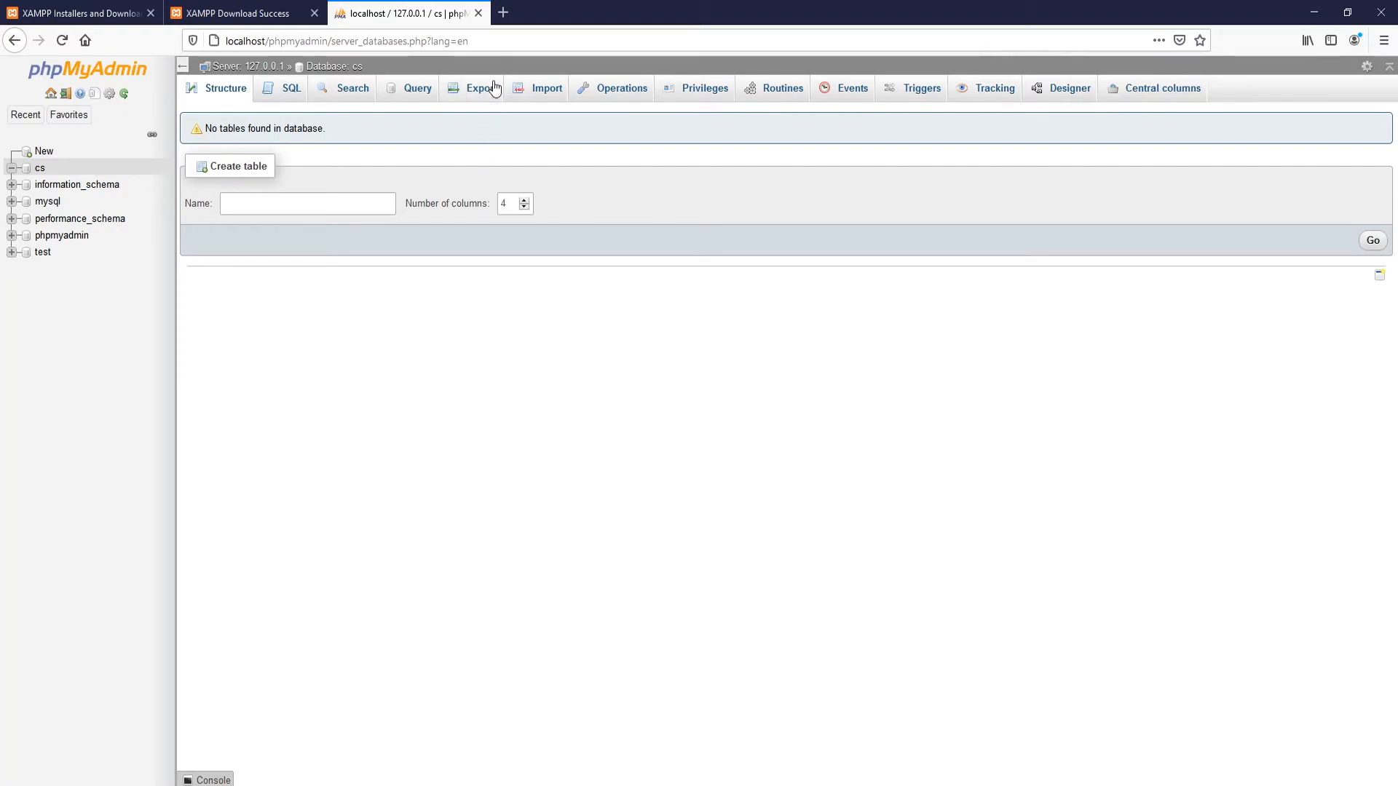
left_click(503, 15)
type("localhost/")
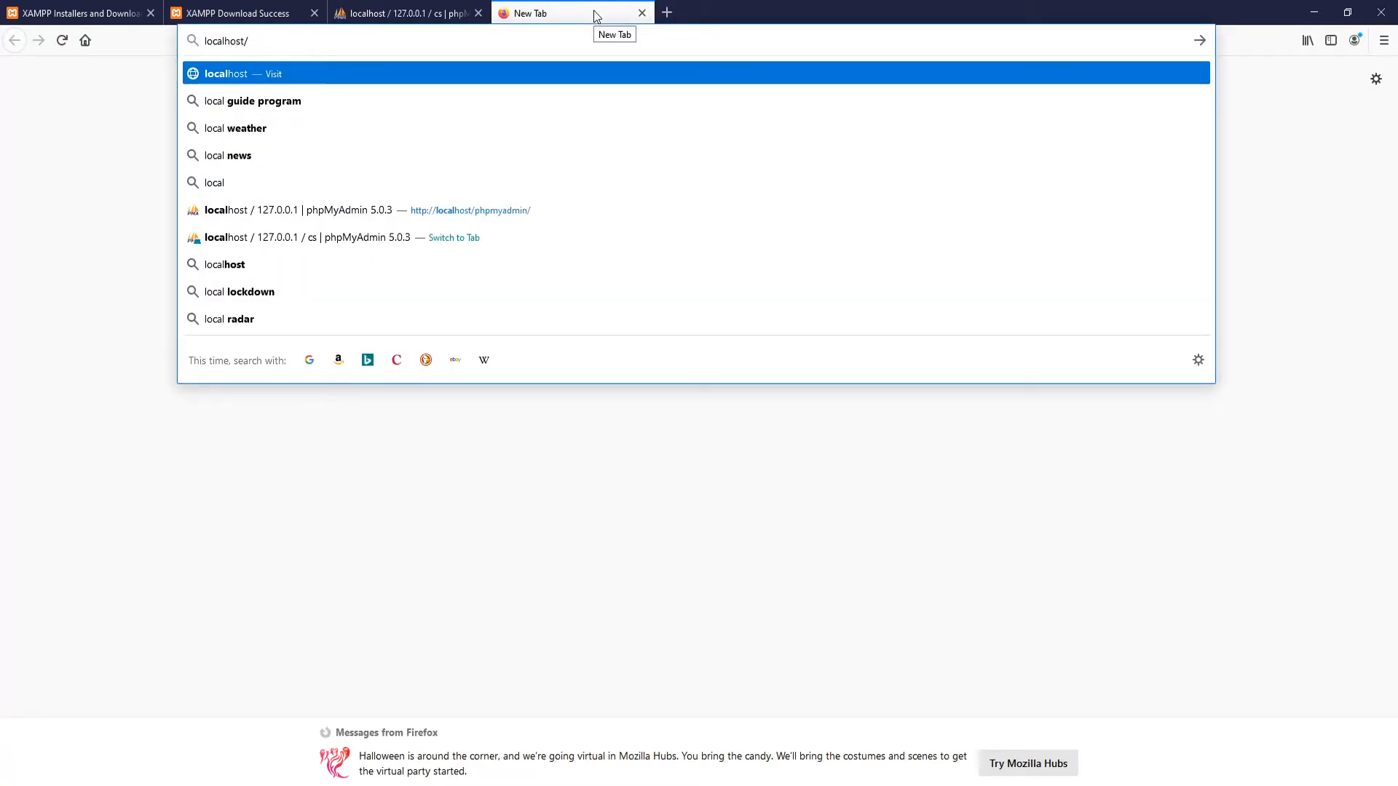
type("computers")
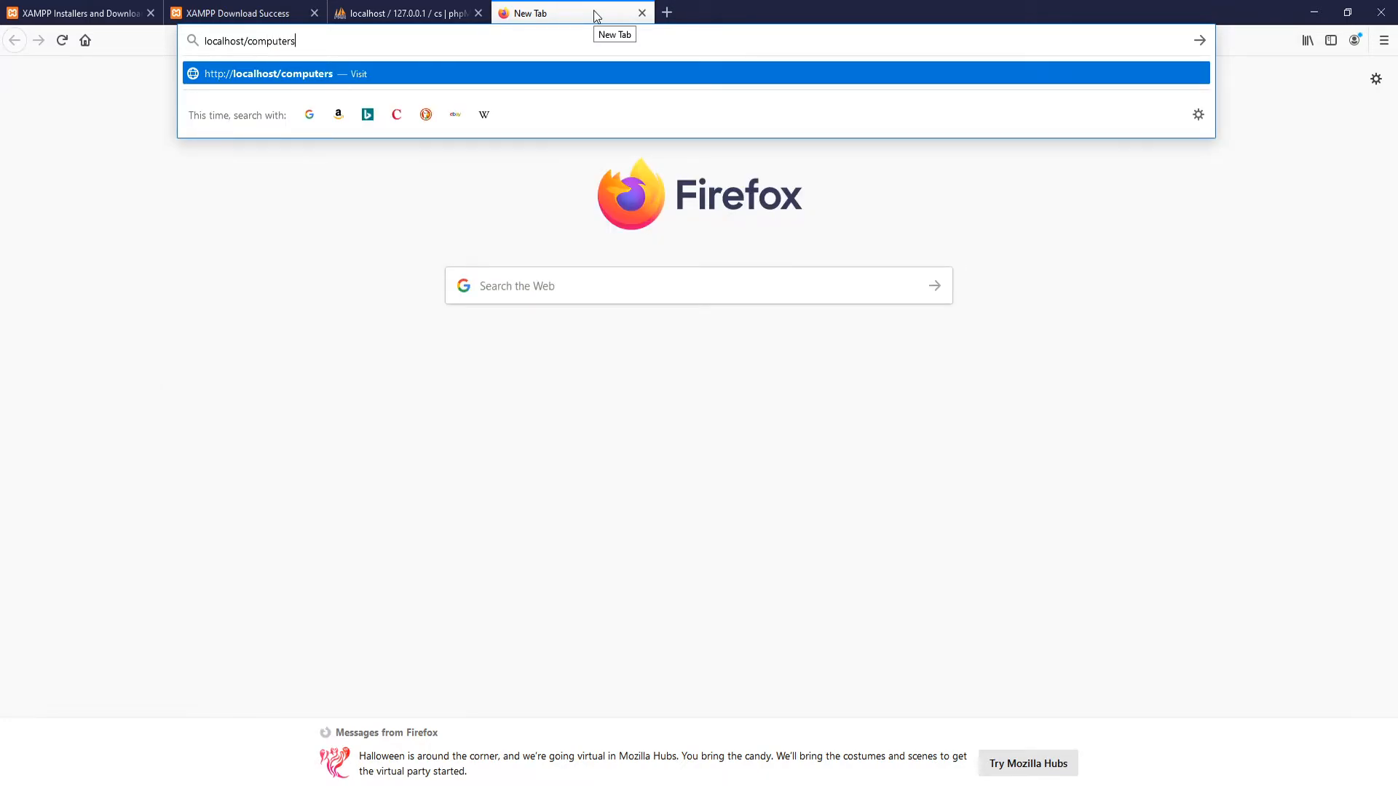
Step: Load localhost/computers and submit database cs, user root, blank password, host localhost
key("Return")
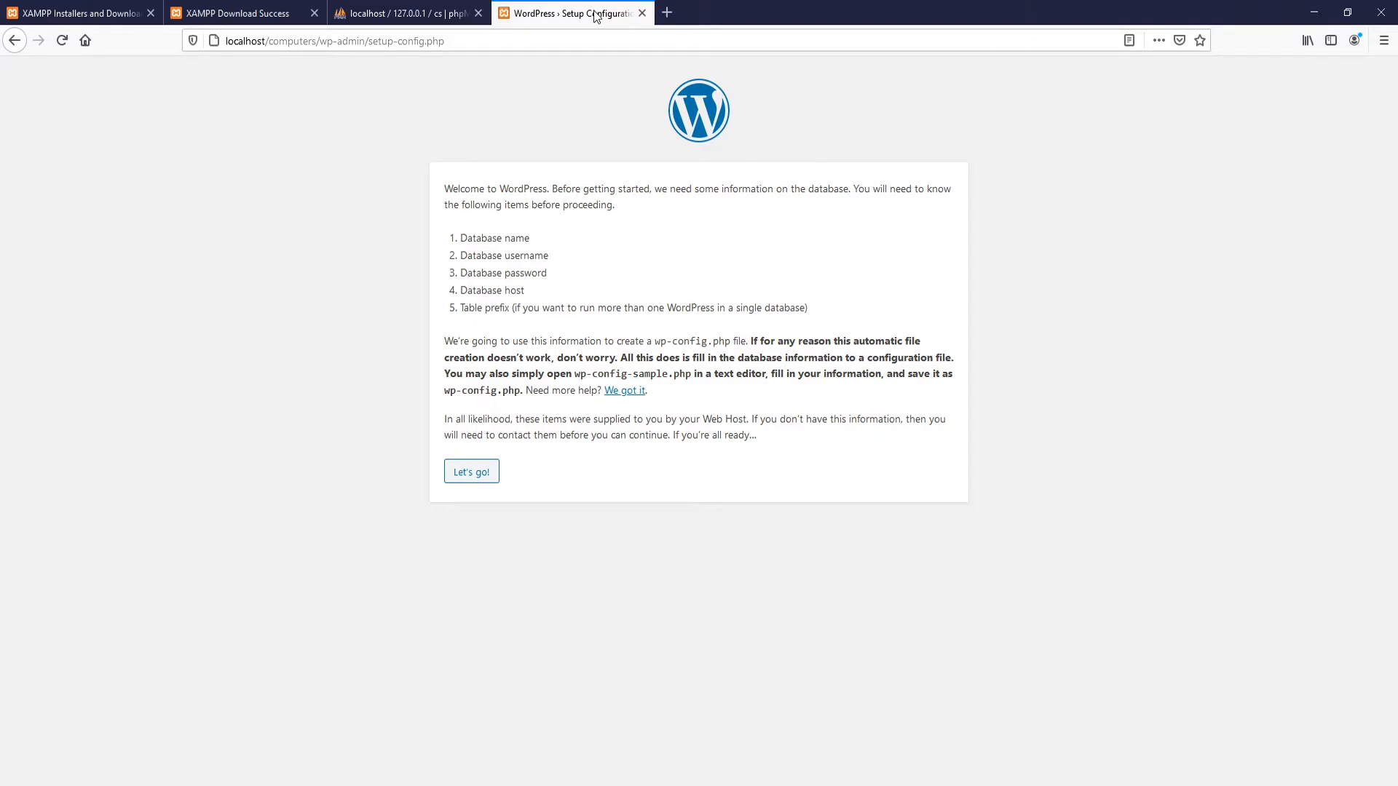
left_click(476, 473)
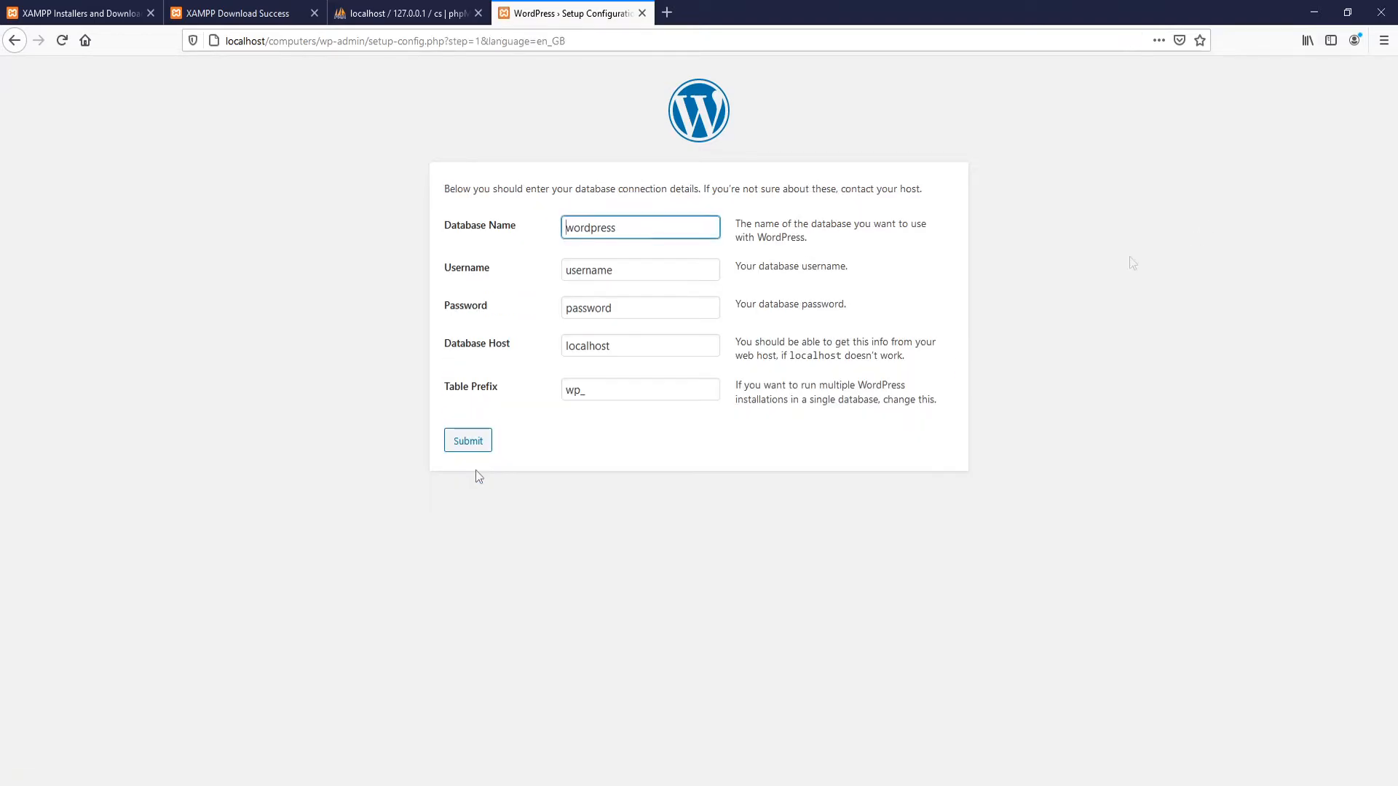
double_click(668, 227)
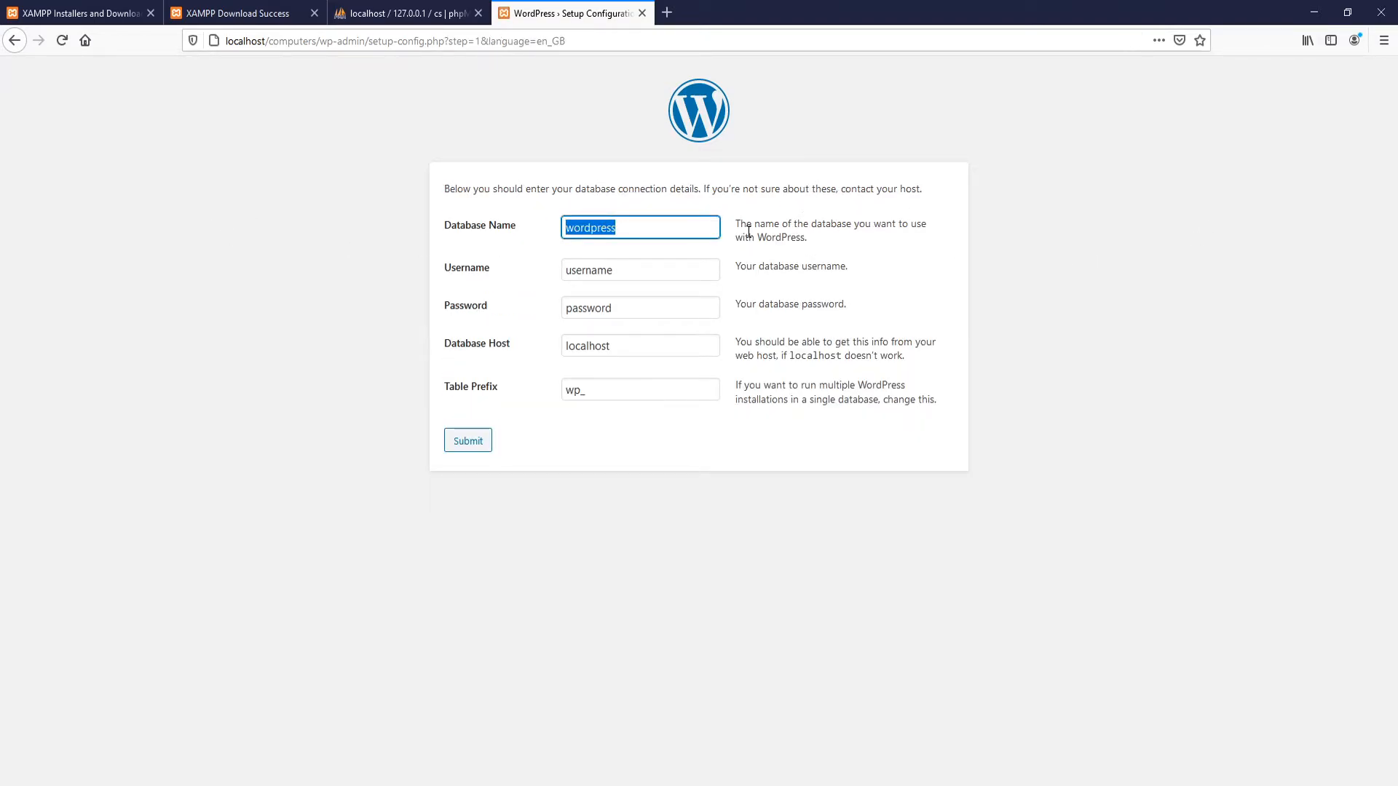
type("cs")
left_click_drag(626, 273, 576, 271)
type("r")
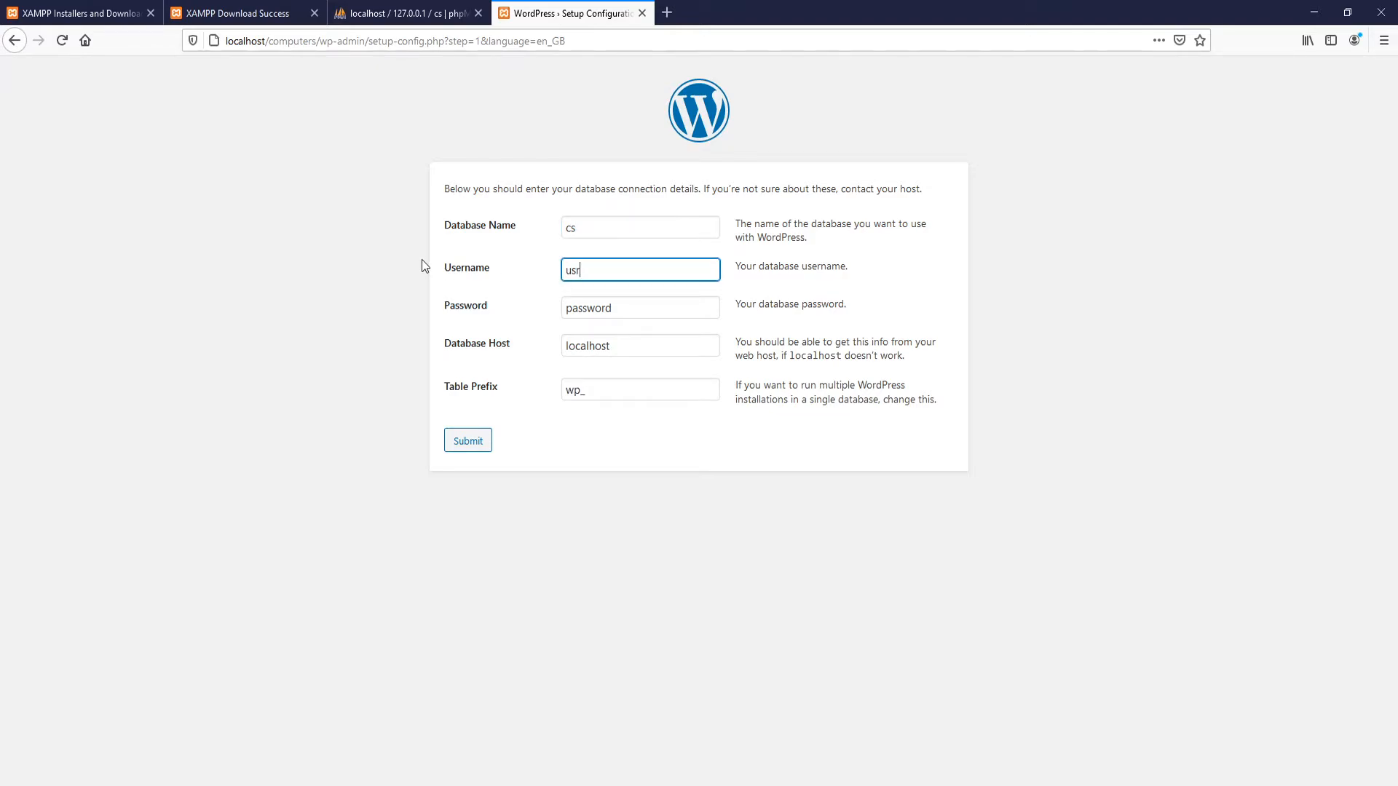
key("BackSpace")
key("BackSpace")
key("BackSpace")
type("root")
key("Tab")
key("BackSpace")
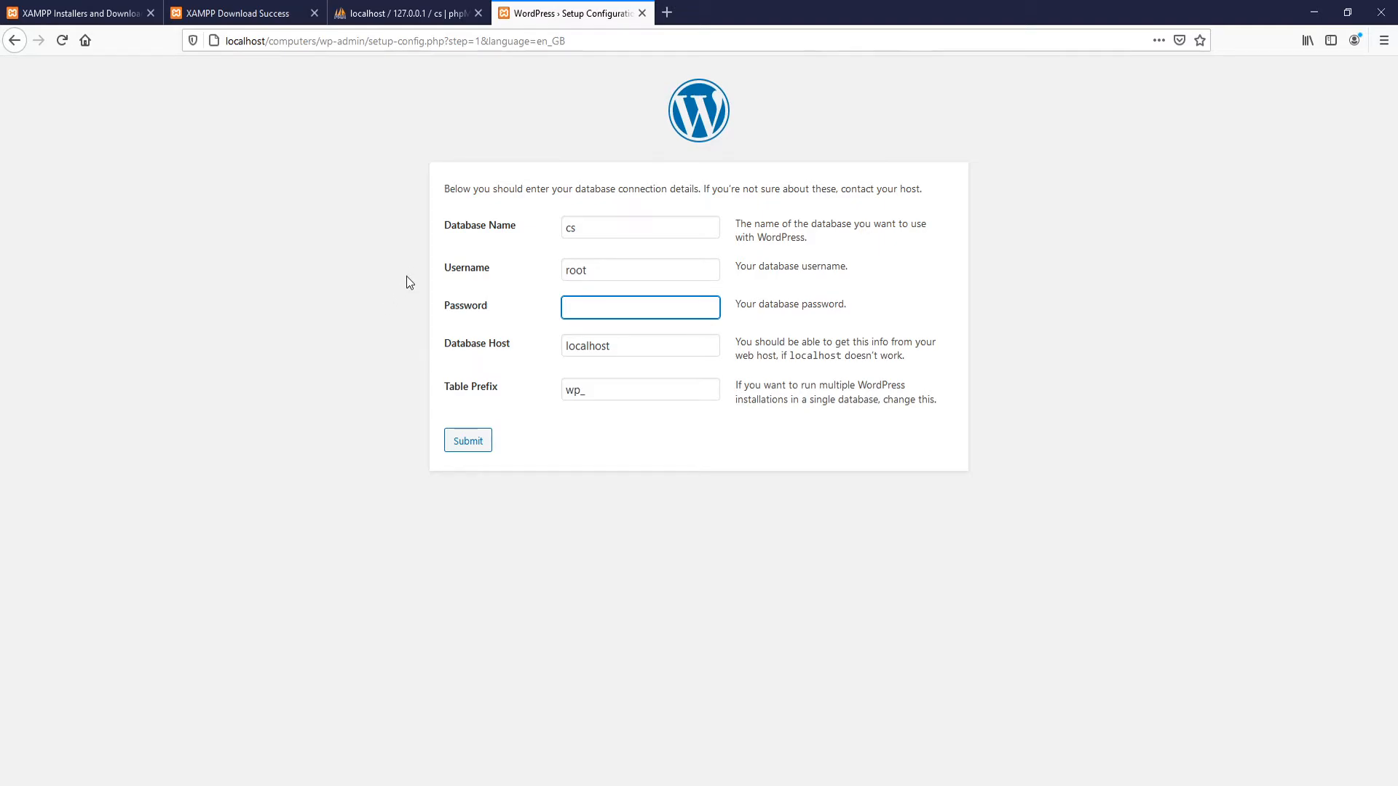
left_click(634, 339)
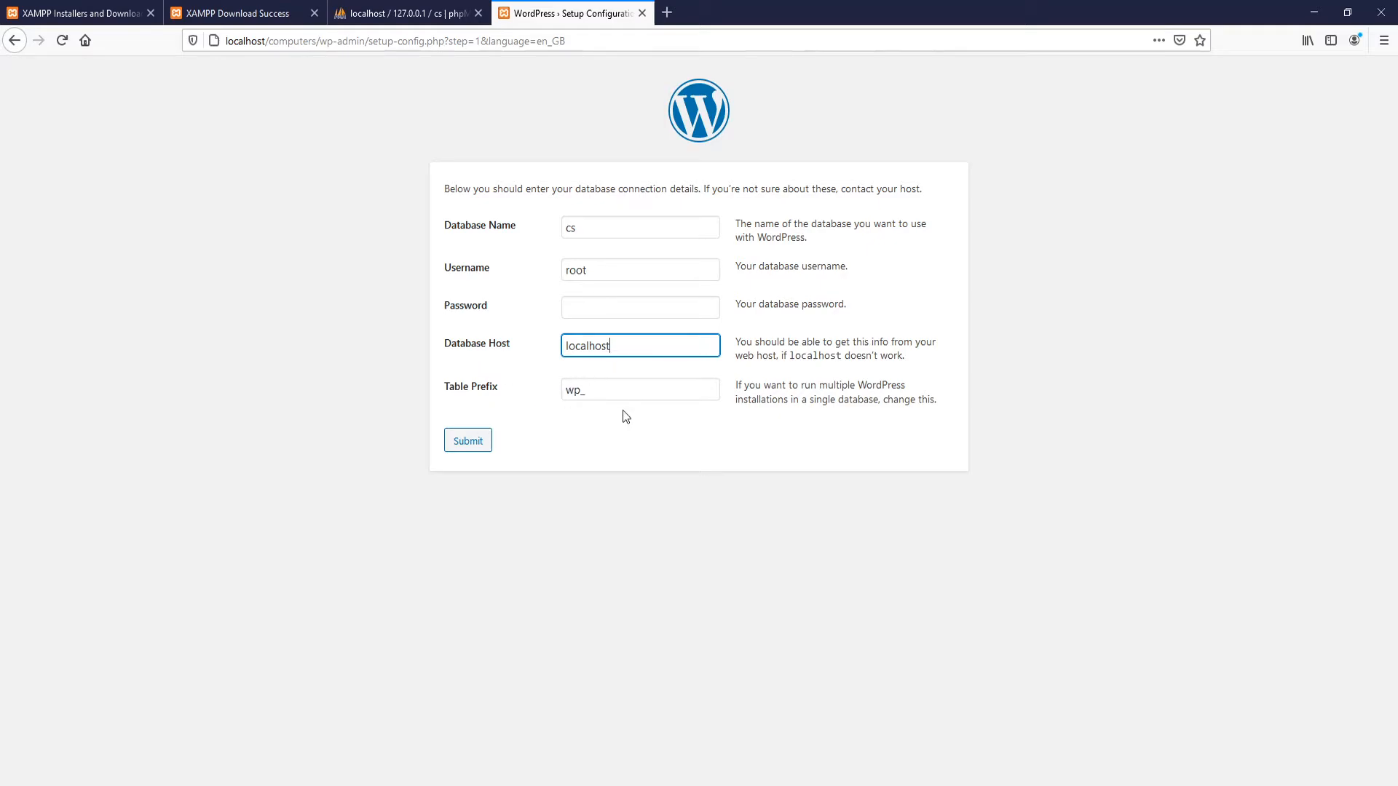
left_click(459, 444)
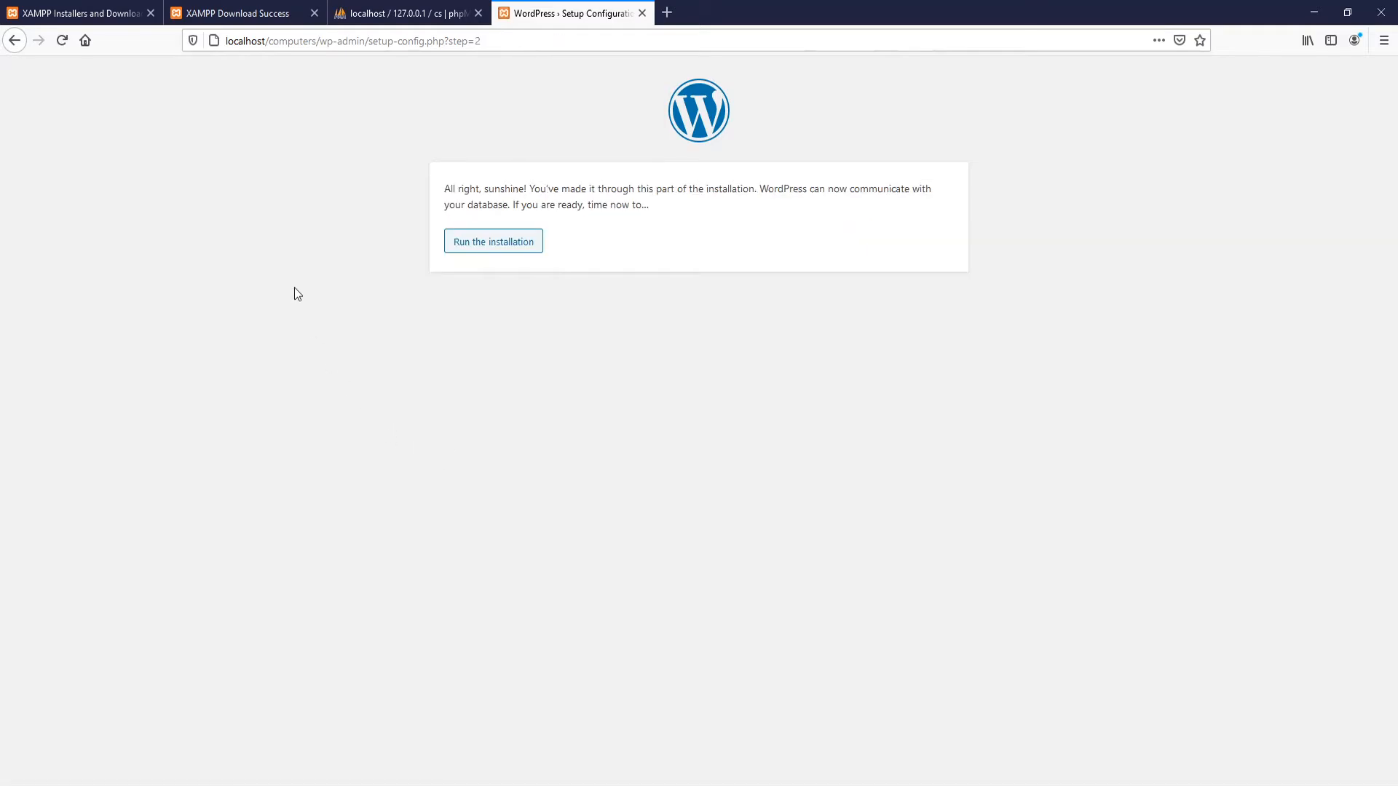
Step: Enter site title 'cs', an admin username and a confirmed weak password, then submit
left_click(488, 243)
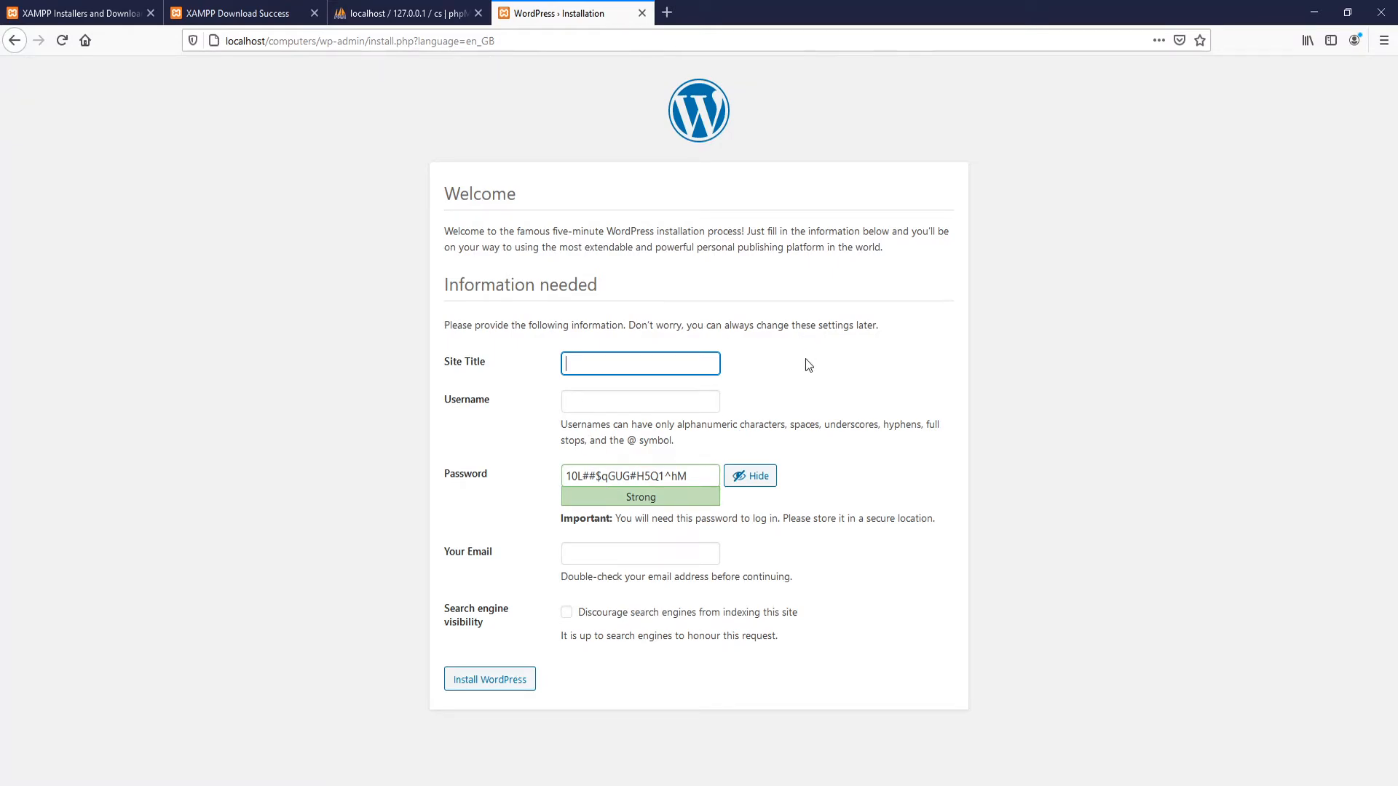
type("cs")
left_click(649, 399)
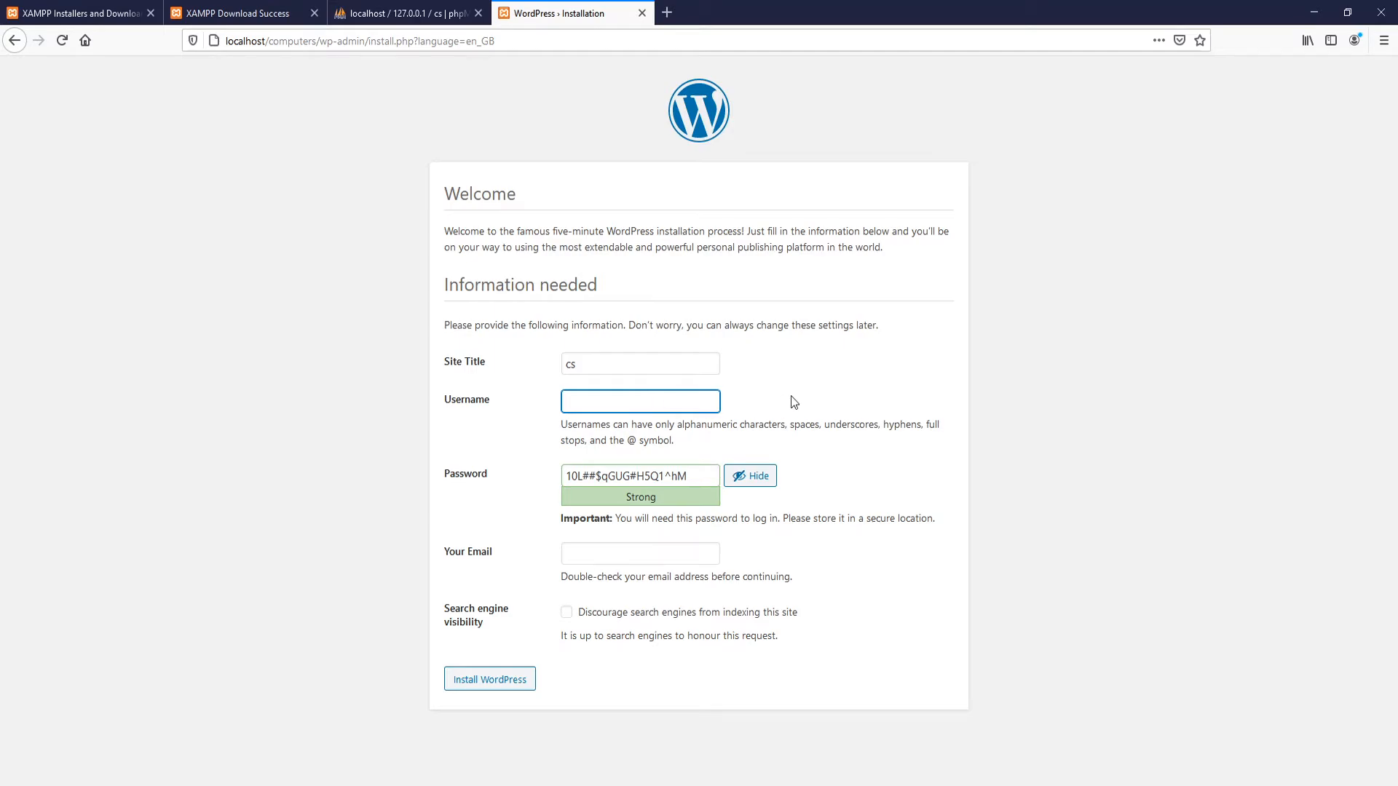
type("csa")
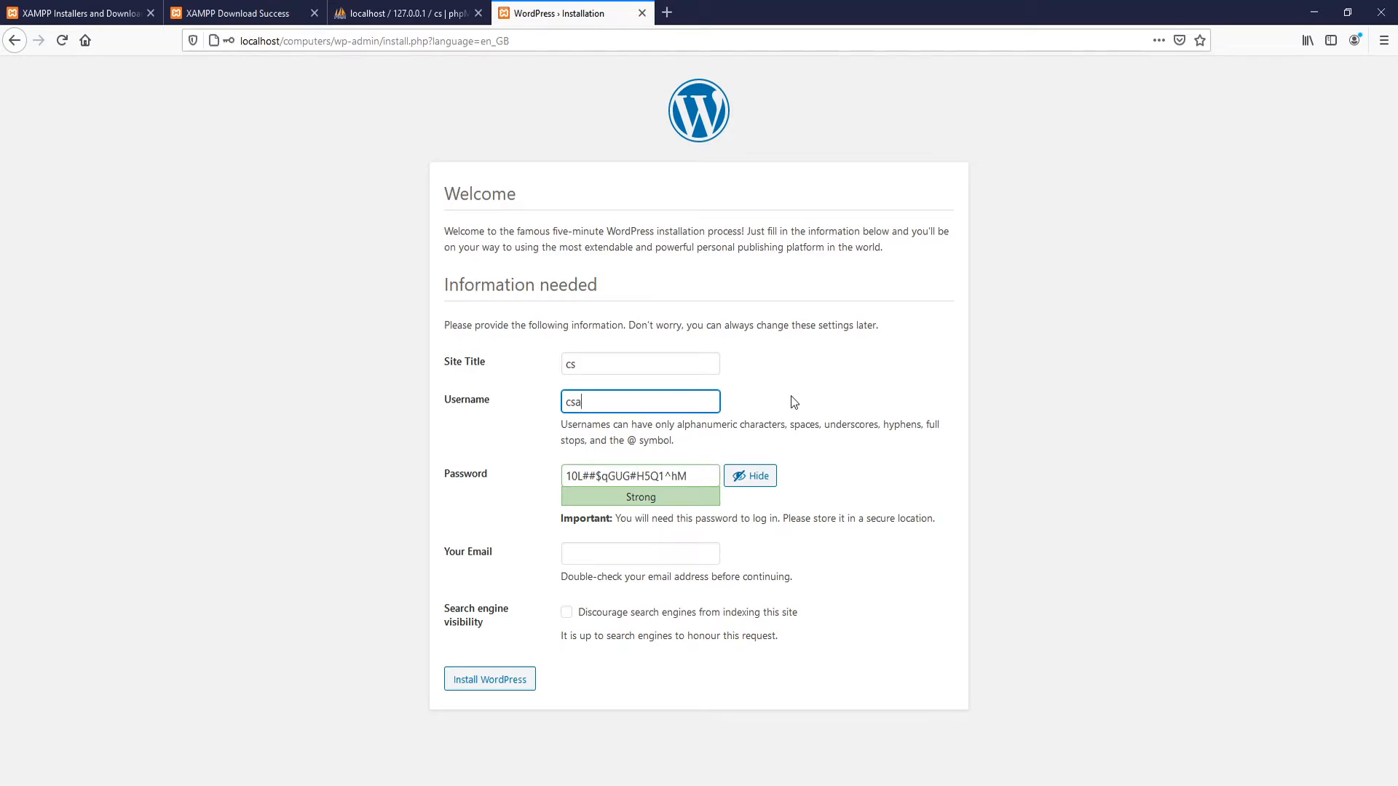
type("admin")
triple_click(693, 475)
type("test")
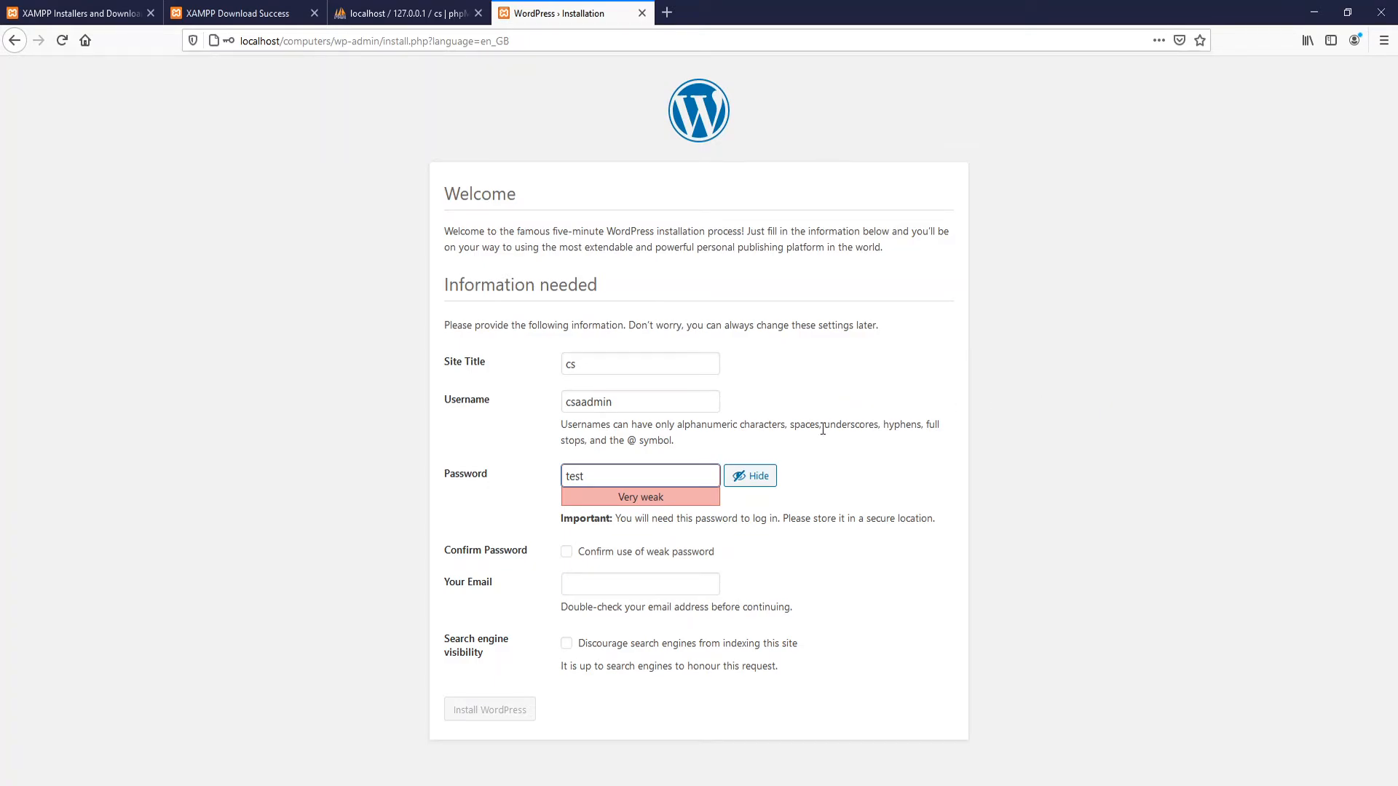
left_click(572, 554)
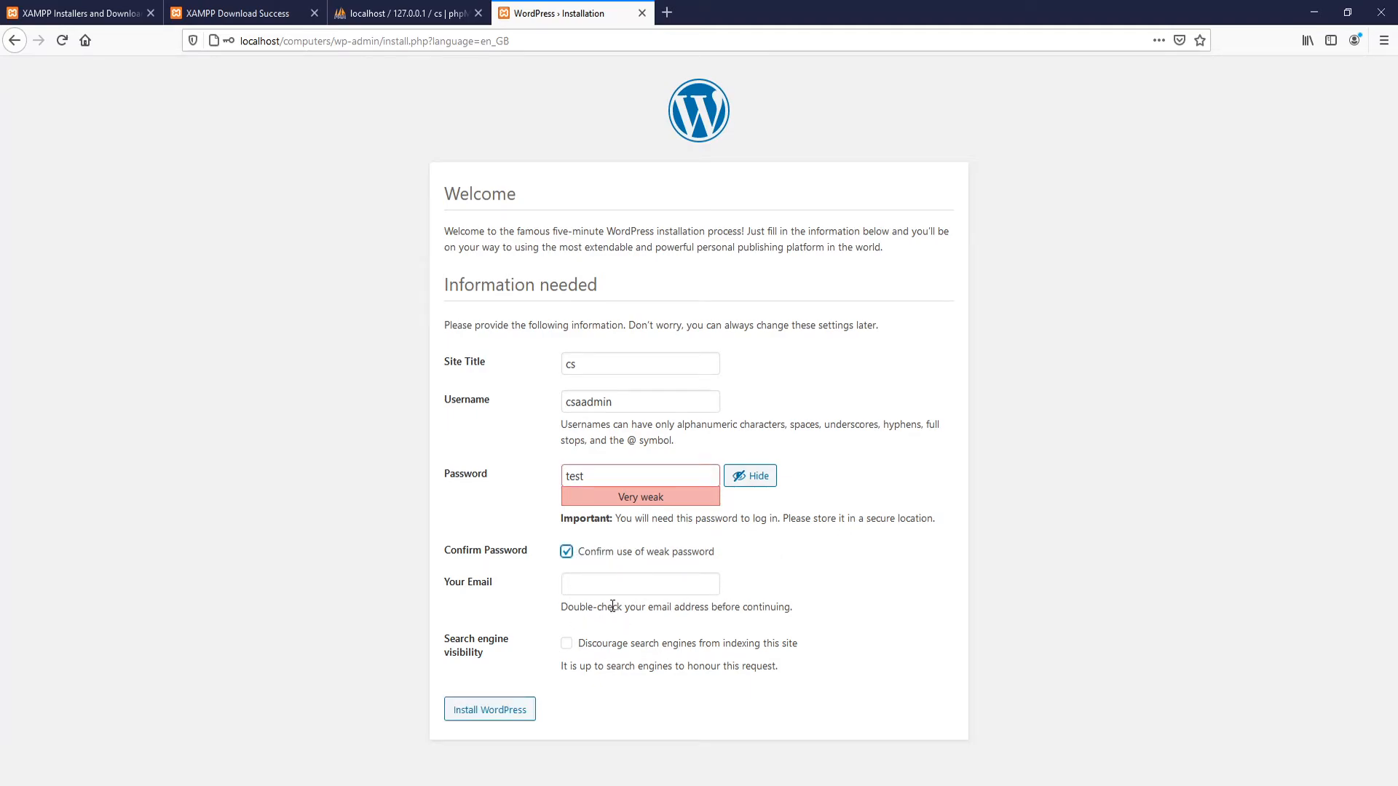
left_click(522, 710)
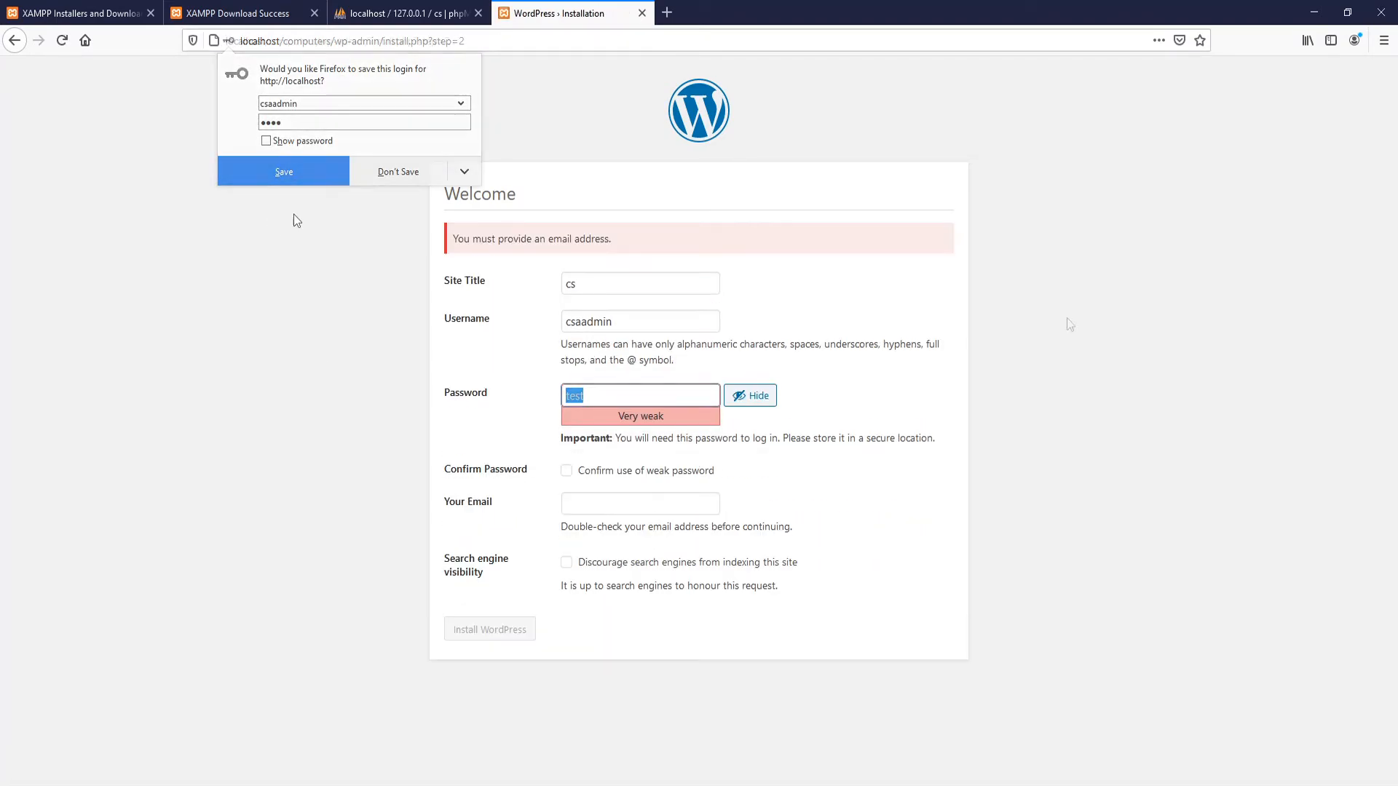
left_click(1066, 319)
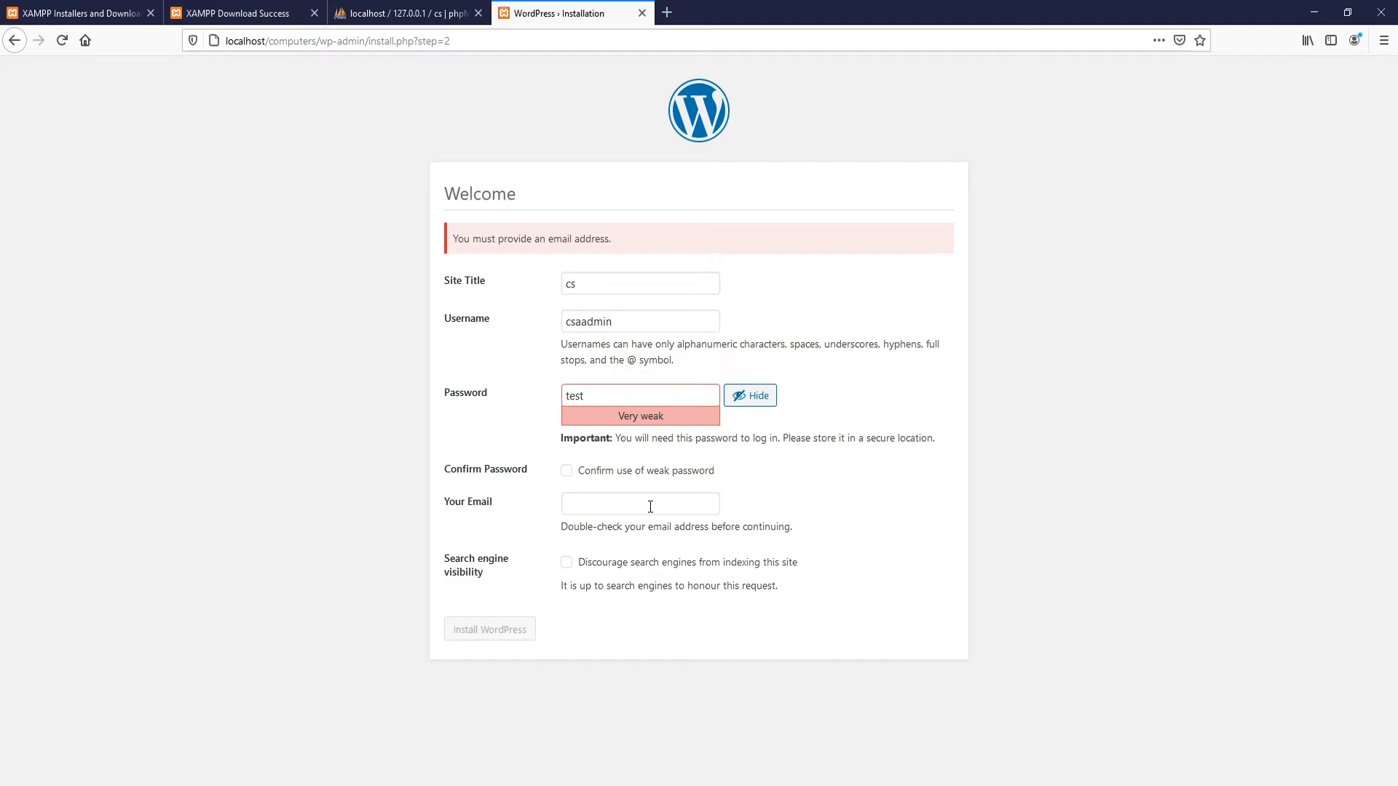
Step: Add the admin email address, complete the install, and go to the login page
left_click(618, 508)
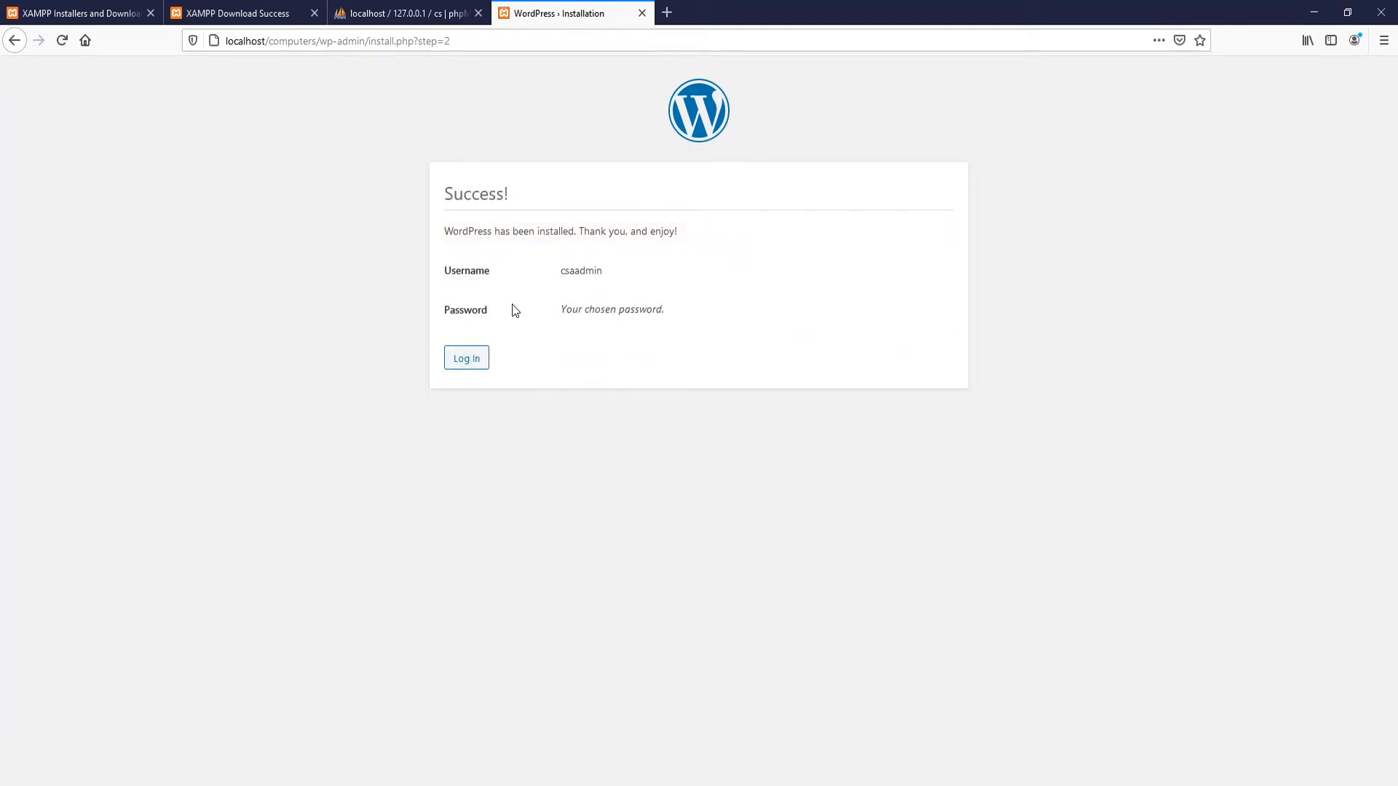
left_click(469, 359)
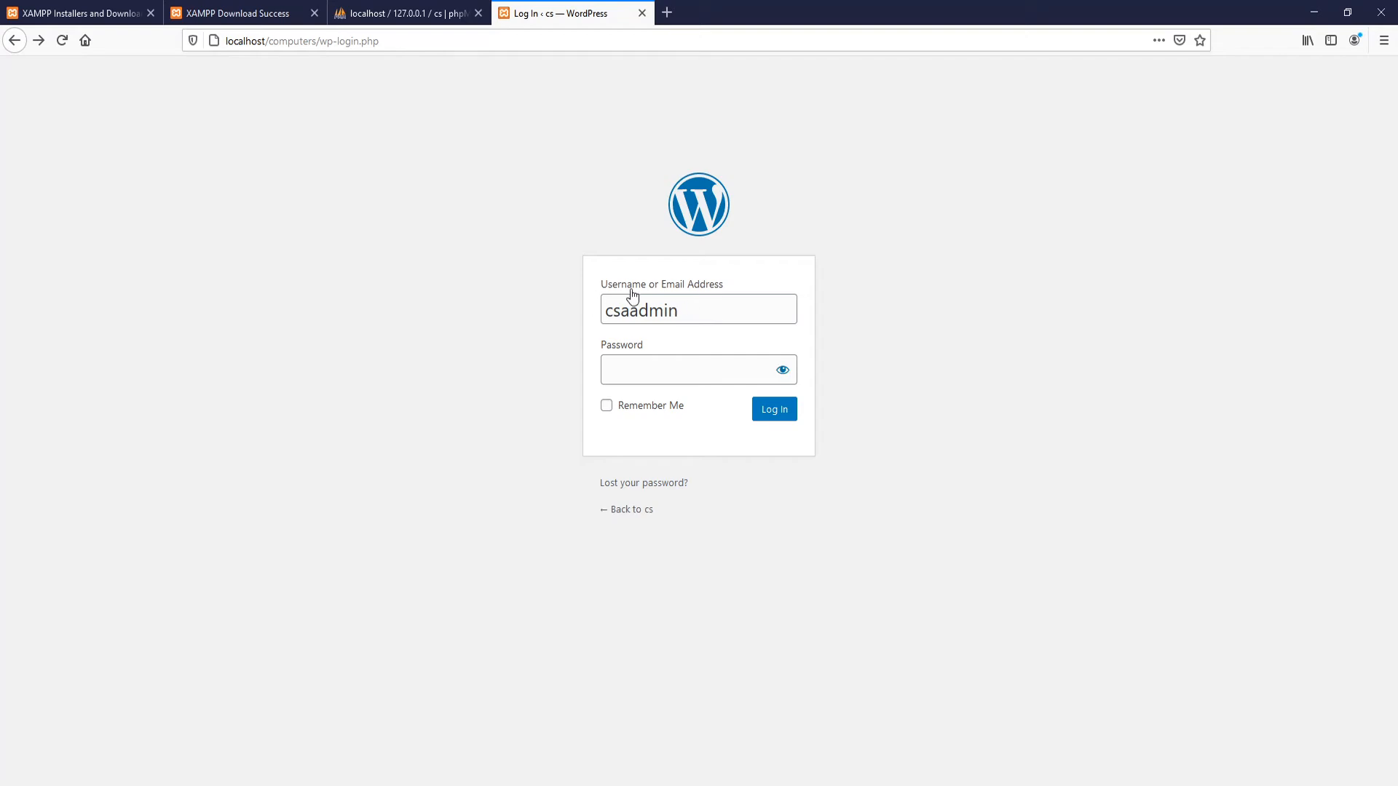
Step: Log in with the admin password and decline Firefox's offer to save the login
left_click(627, 314)
left_click(671, 369)
type("****")
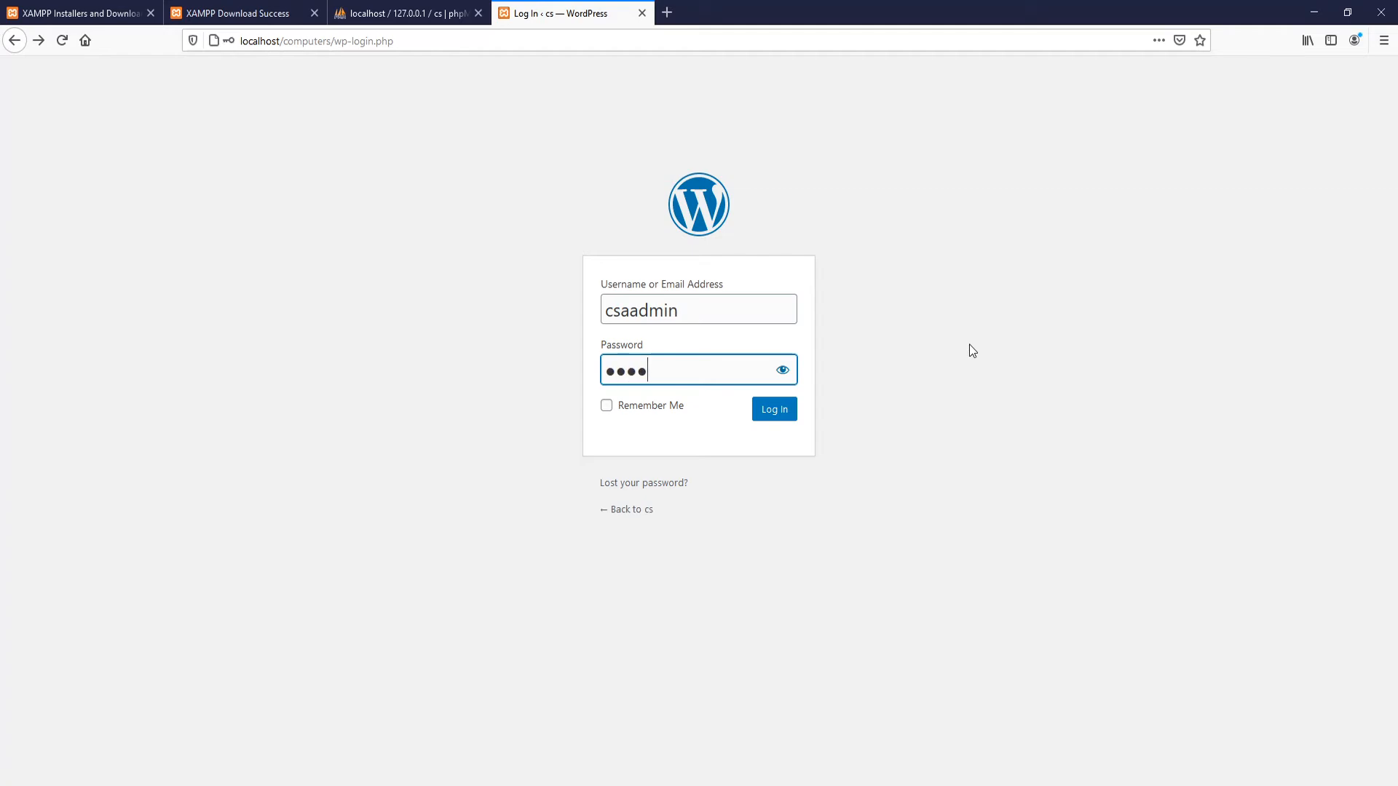
key("Return")
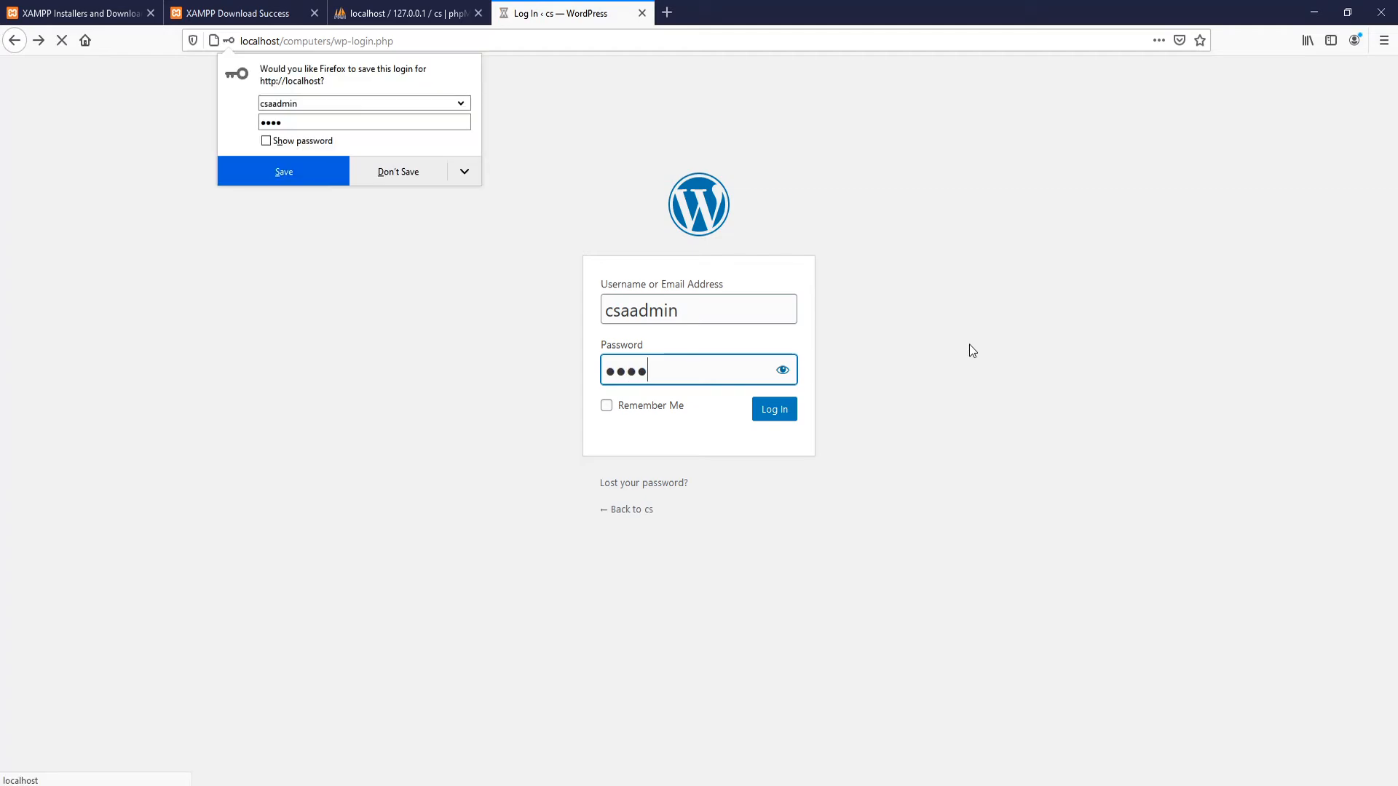
left_click(392, 174)
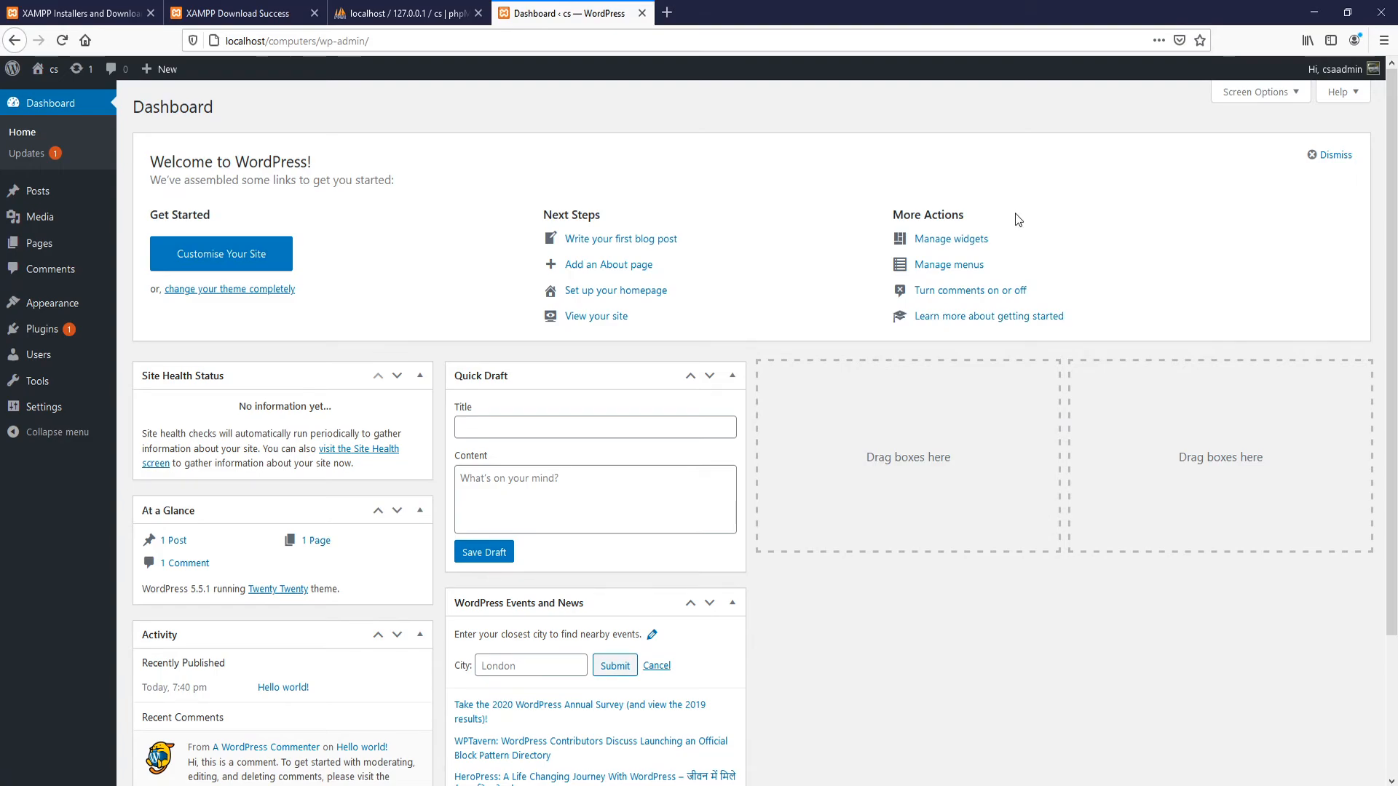
Step: Review the installed plugins list, then return to the Dashboard home
left_click(43, 328)
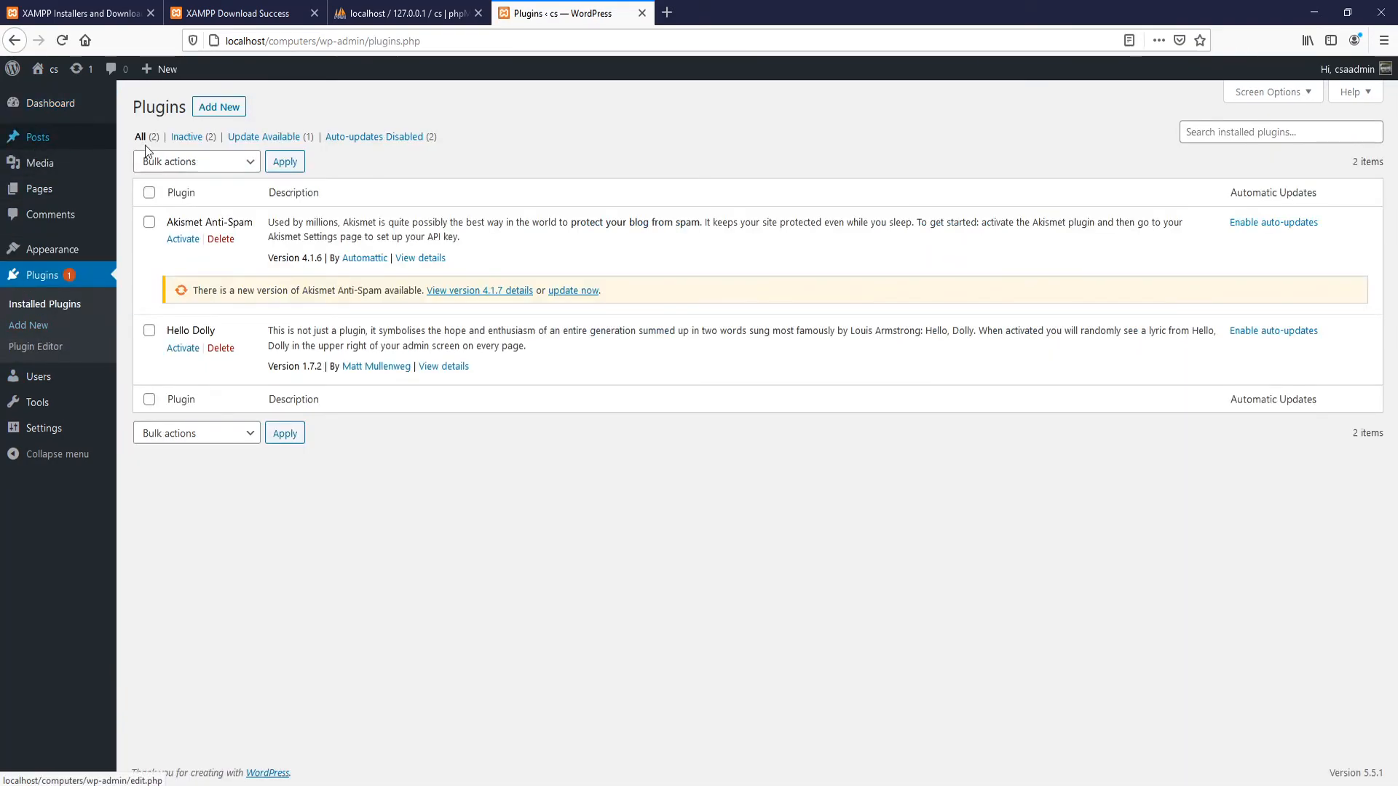
mouse_move(46, 147)
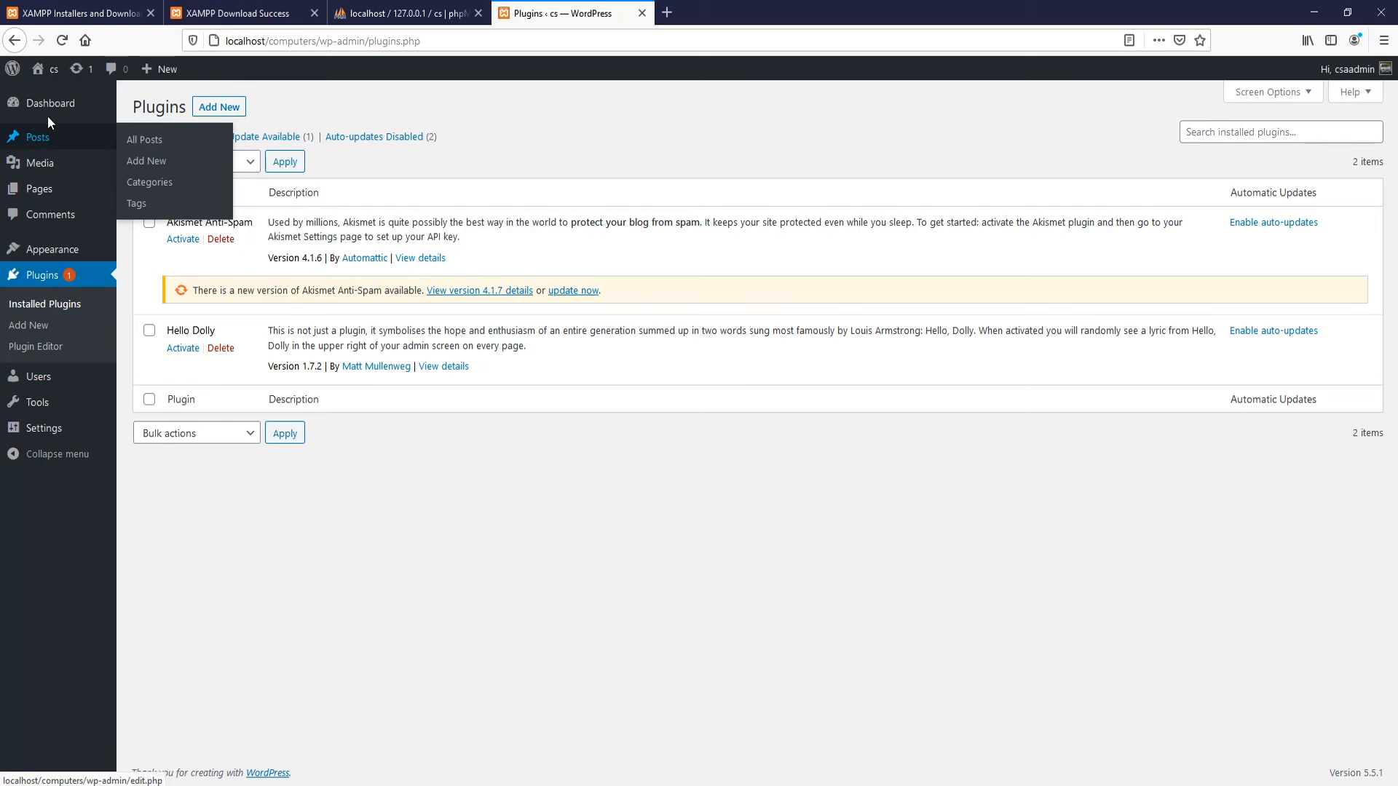
mouse_move(49, 114)
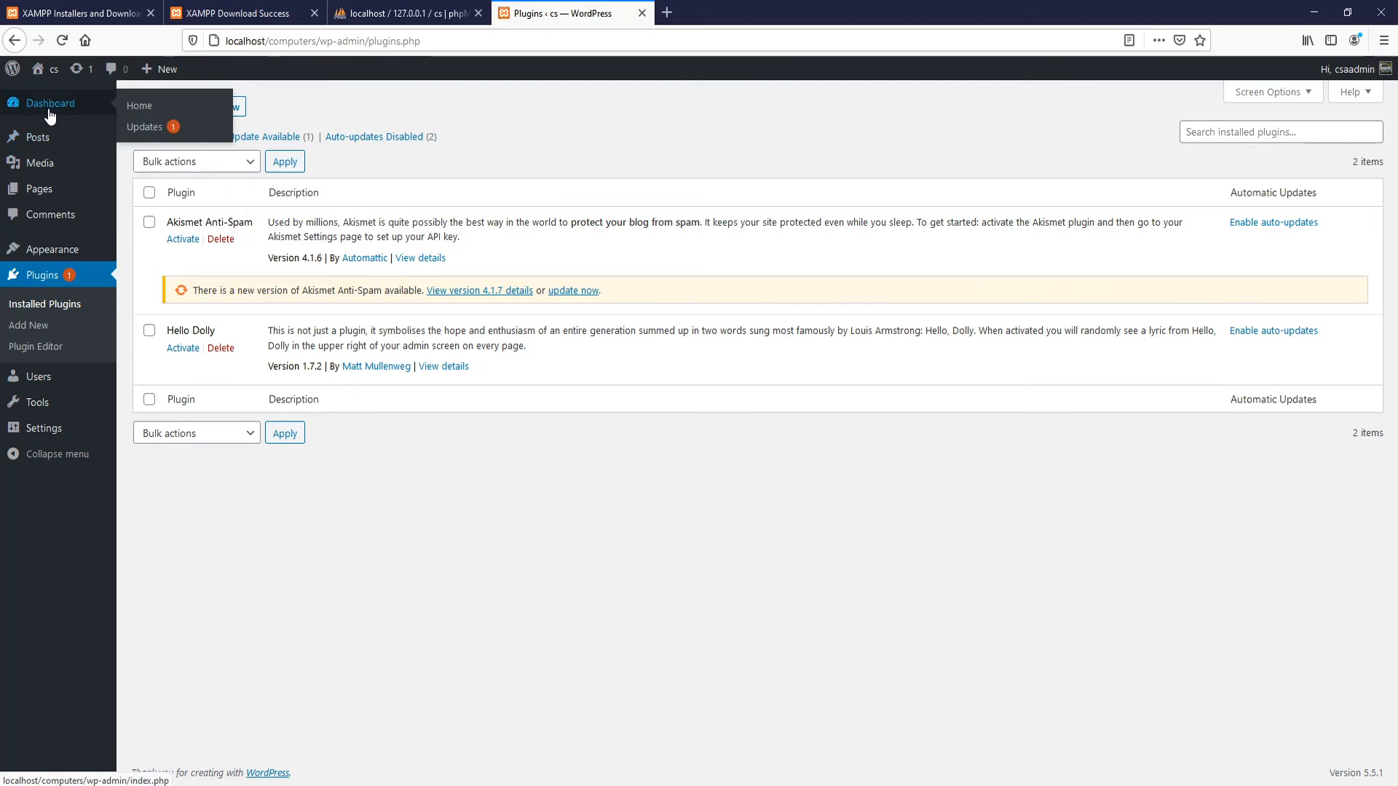
left_click(58, 108)
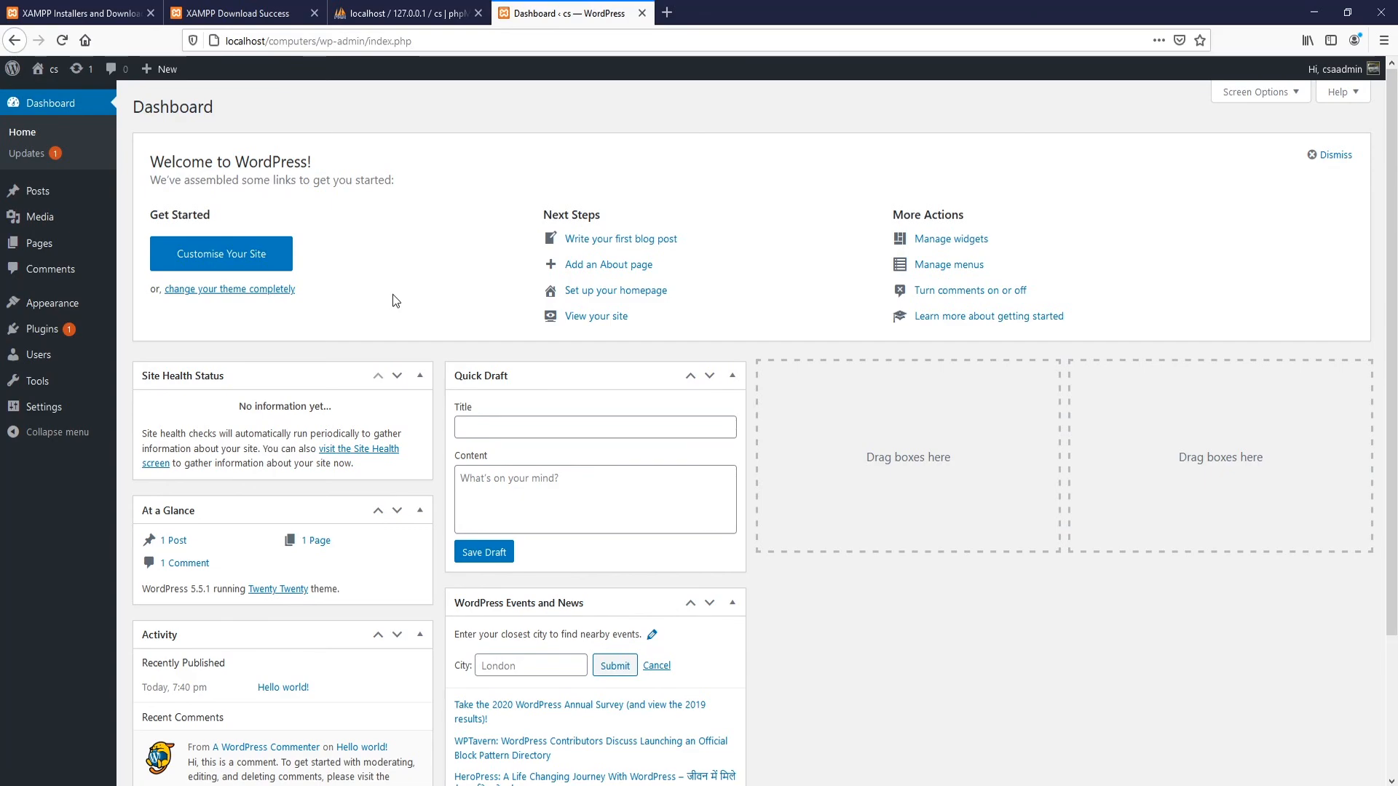
Step: Open the site's front page at localhost/computers and look over the Hello world! post
left_click(595, 316)
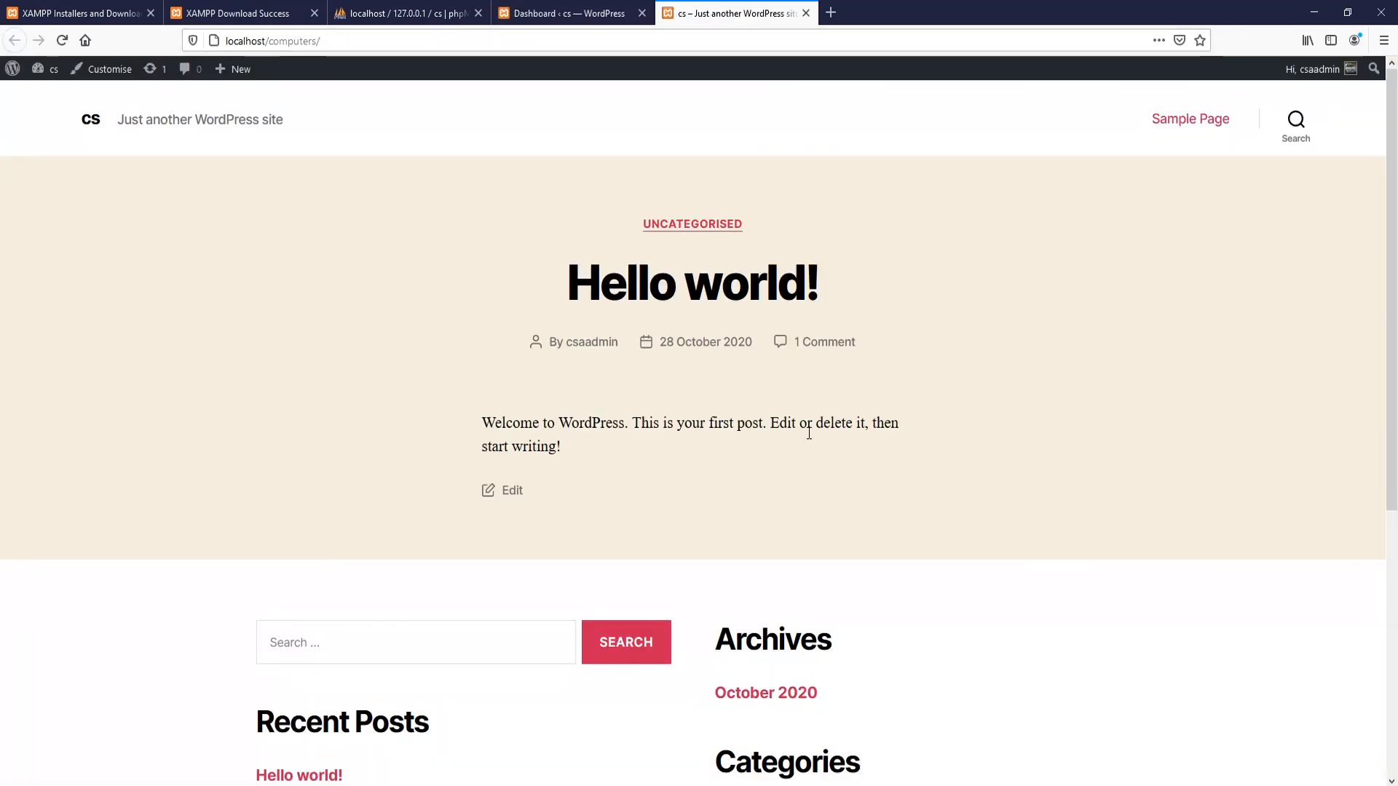
scroll(807, 433, "down", 5)
scroll(820, 457, "up", 5)
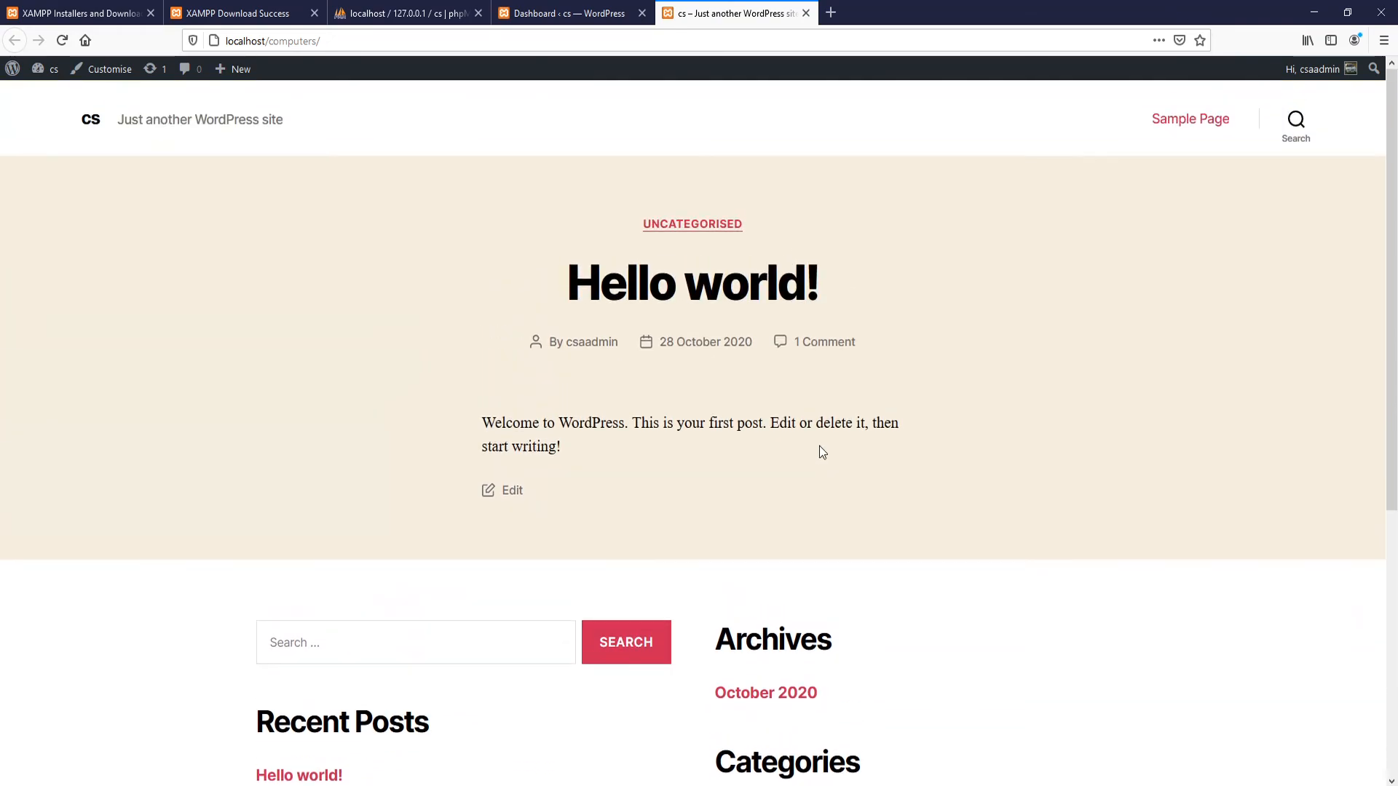